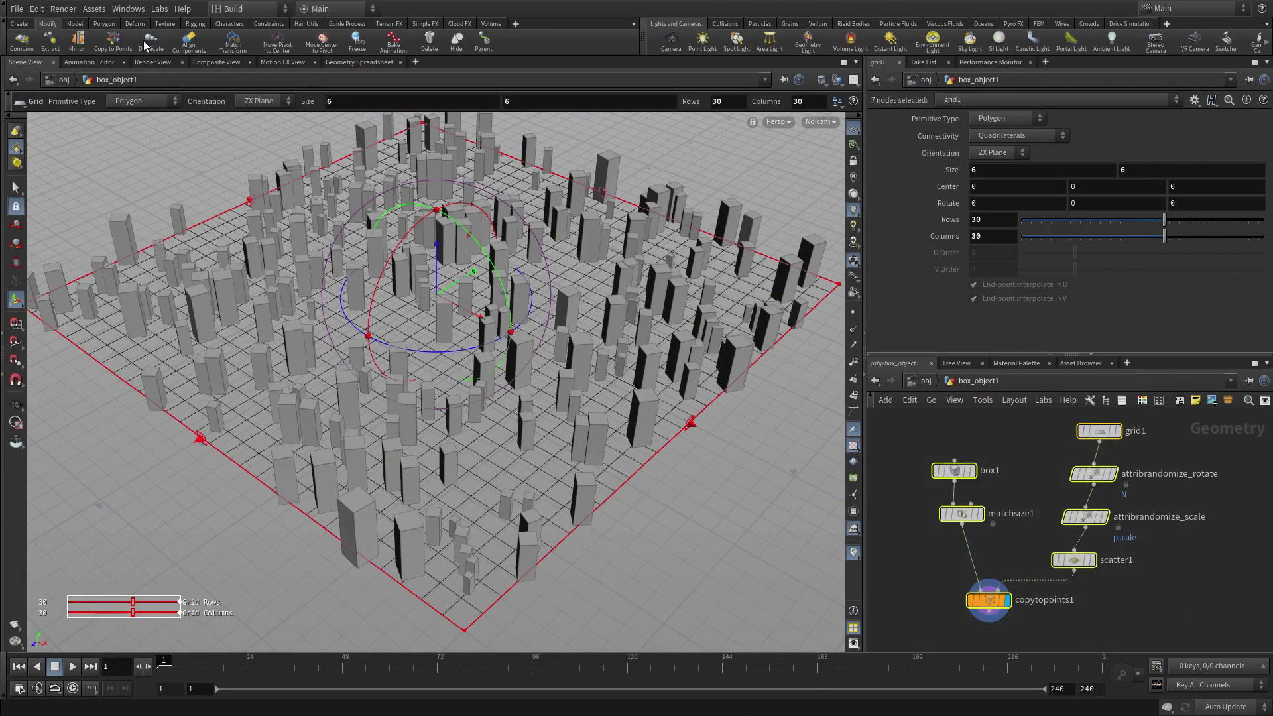
# - Open the Assets menu for the selected box-scatter nodes
pyautogui.click(100, 11)
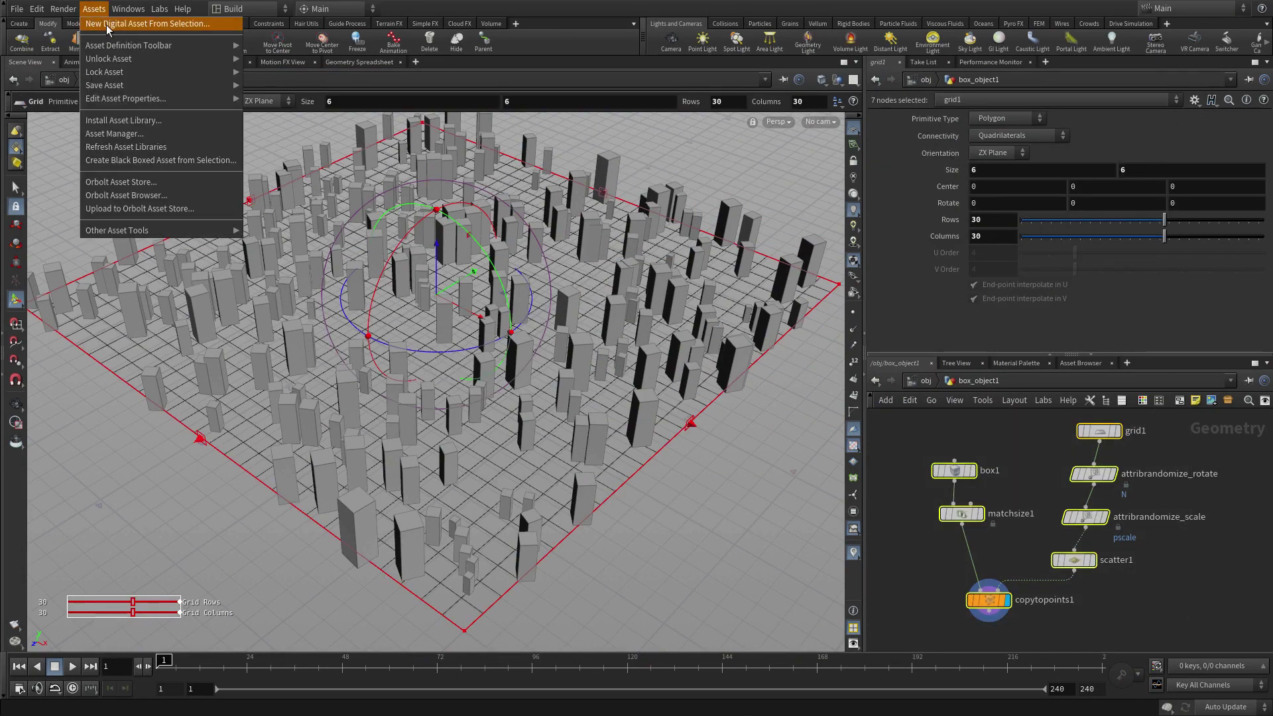
# - Create a new digital asset from the selection with operator name 'populate'
pyautogui.click(103, 27)
pyautogui.moveTo(215, 186); pyautogui.dragTo(144, 187)
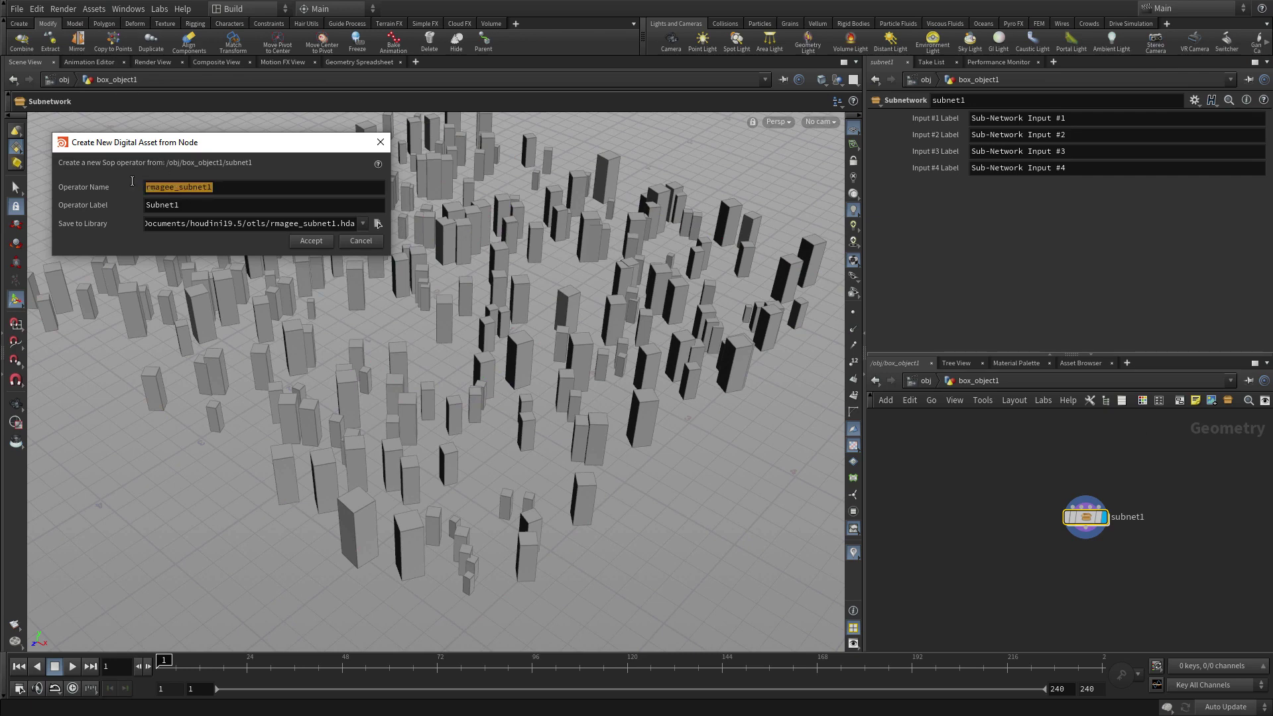
pyautogui.write('populate')
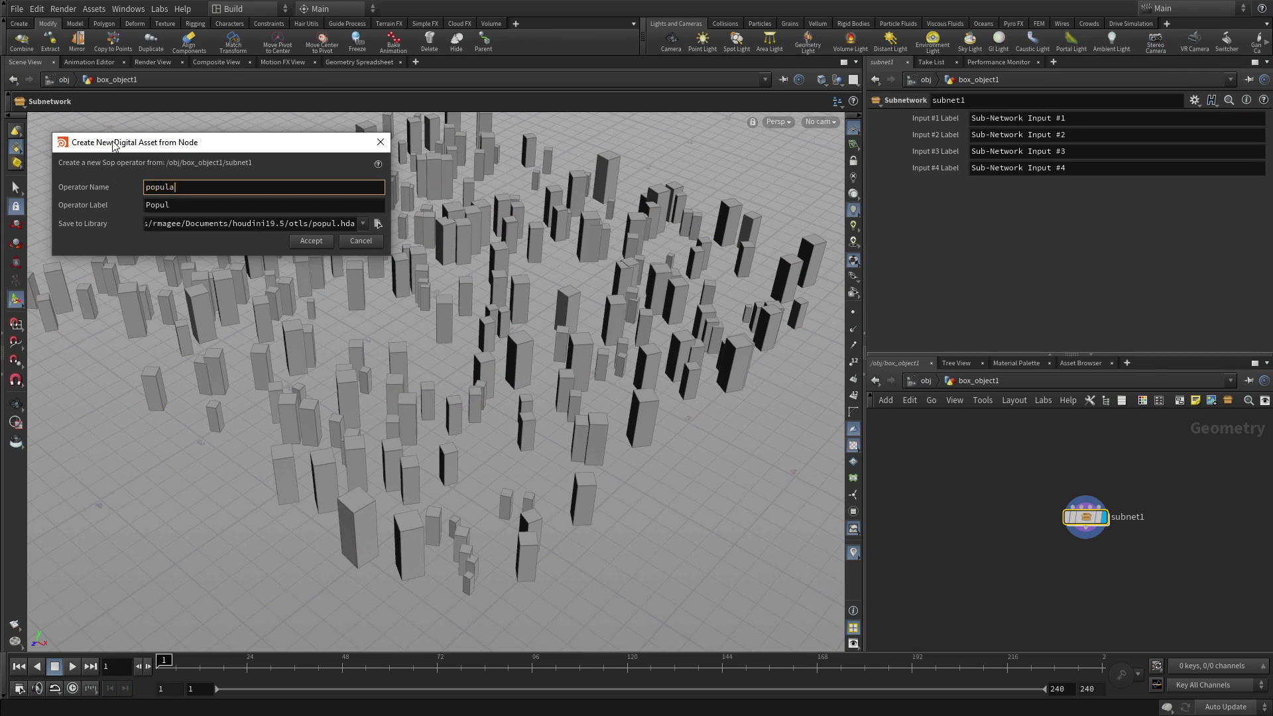
pyautogui.press('Tab')
pyautogui.press('Tab')
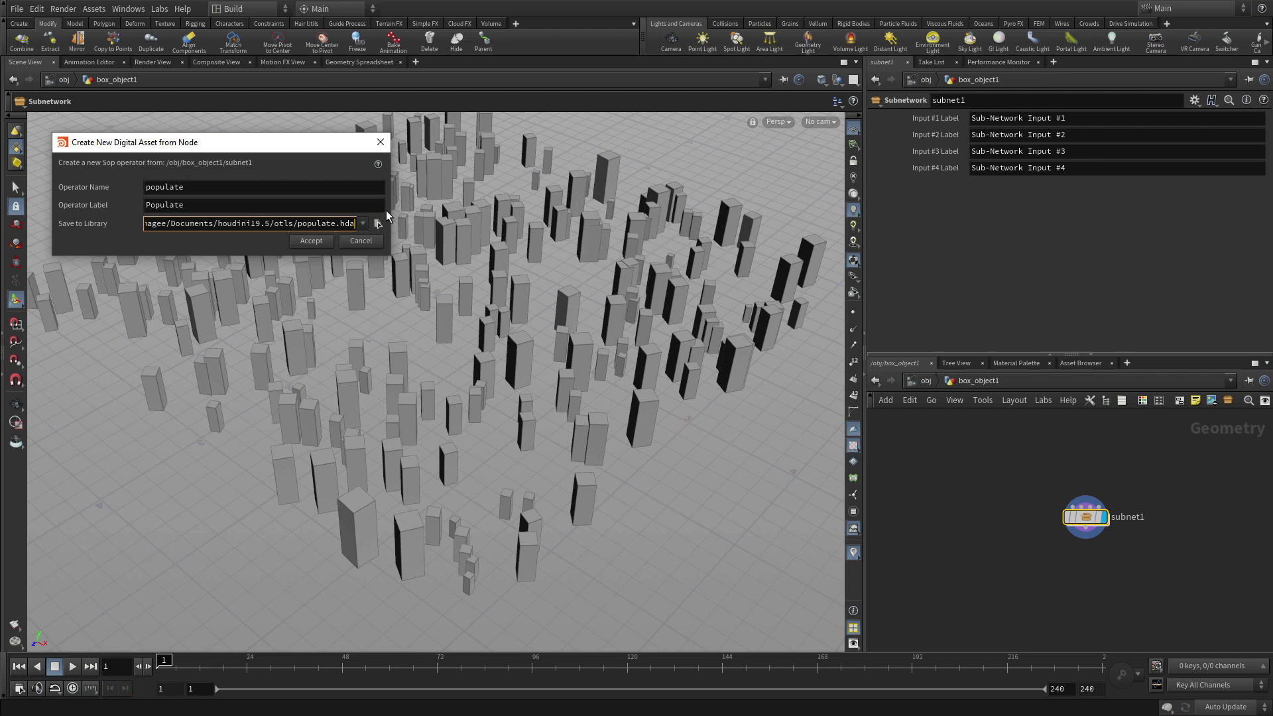
# - Save the asset as $HIP/hda/populate.hda, then accept creation and the type properties
pyautogui.click(378, 223)
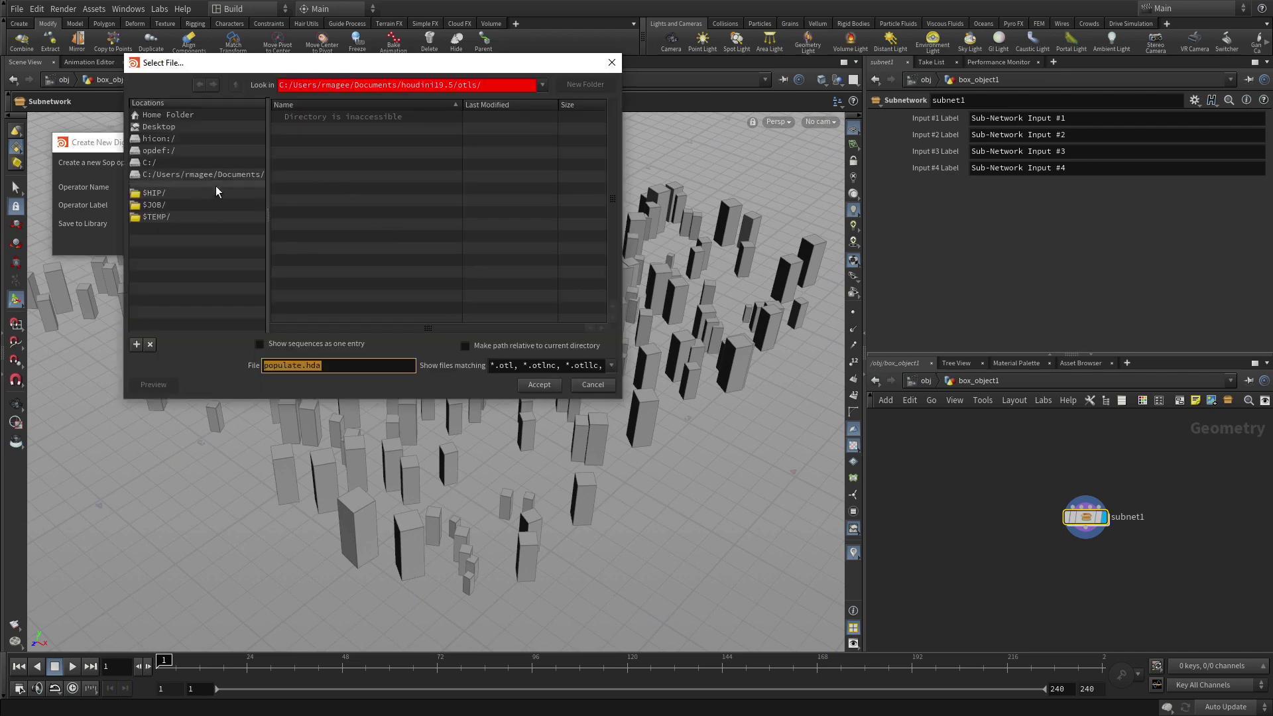
pyautogui.click(191, 192)
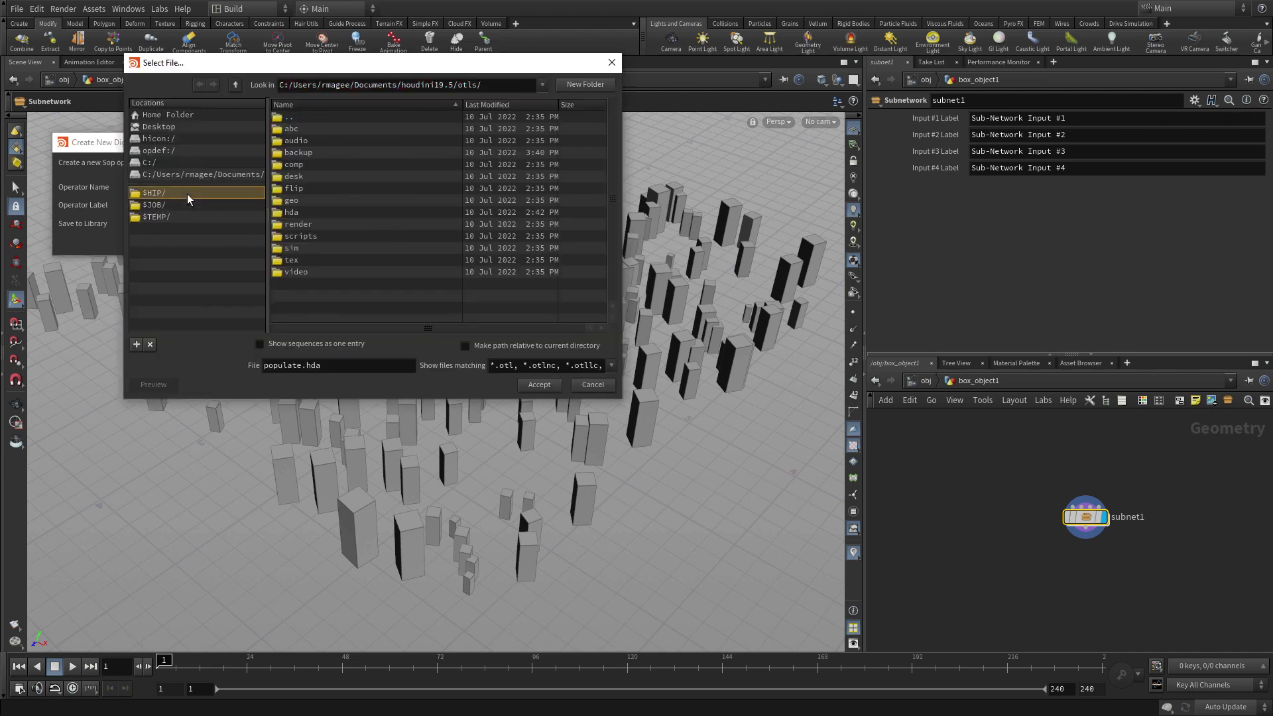
pyautogui.doubleClick(279, 212)
pyautogui.click(539, 386)
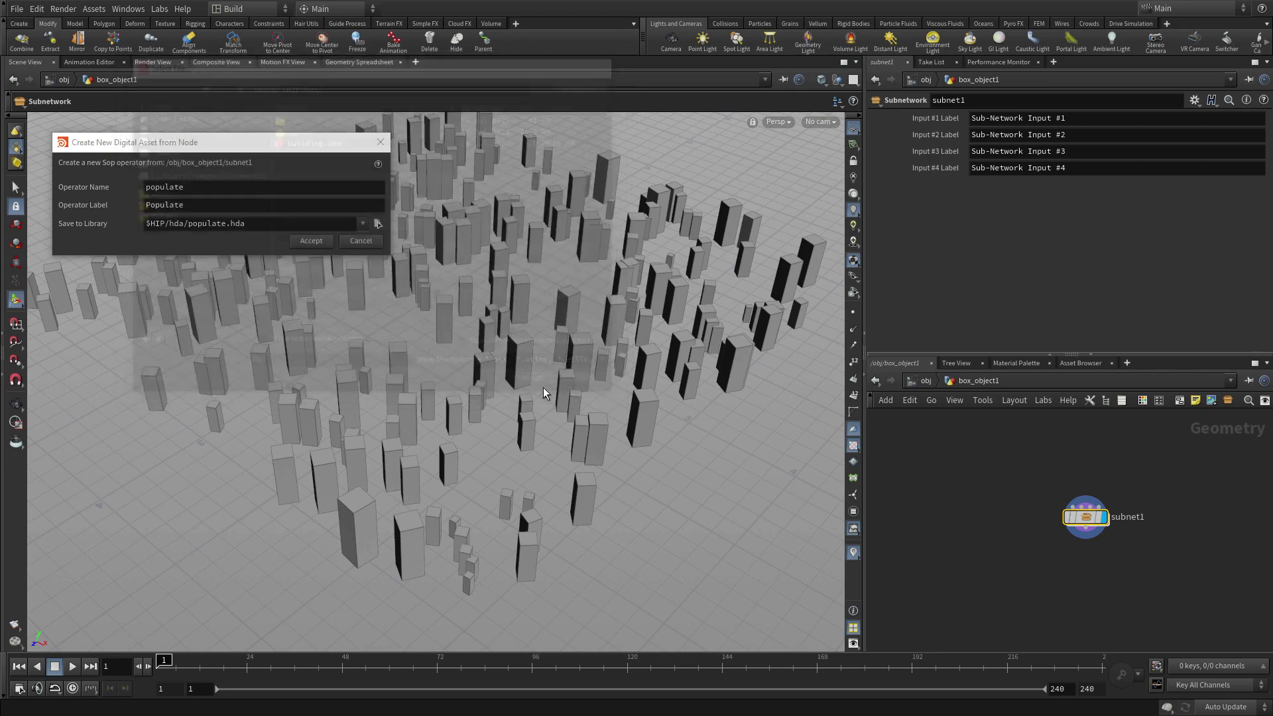
pyautogui.click(324, 243)
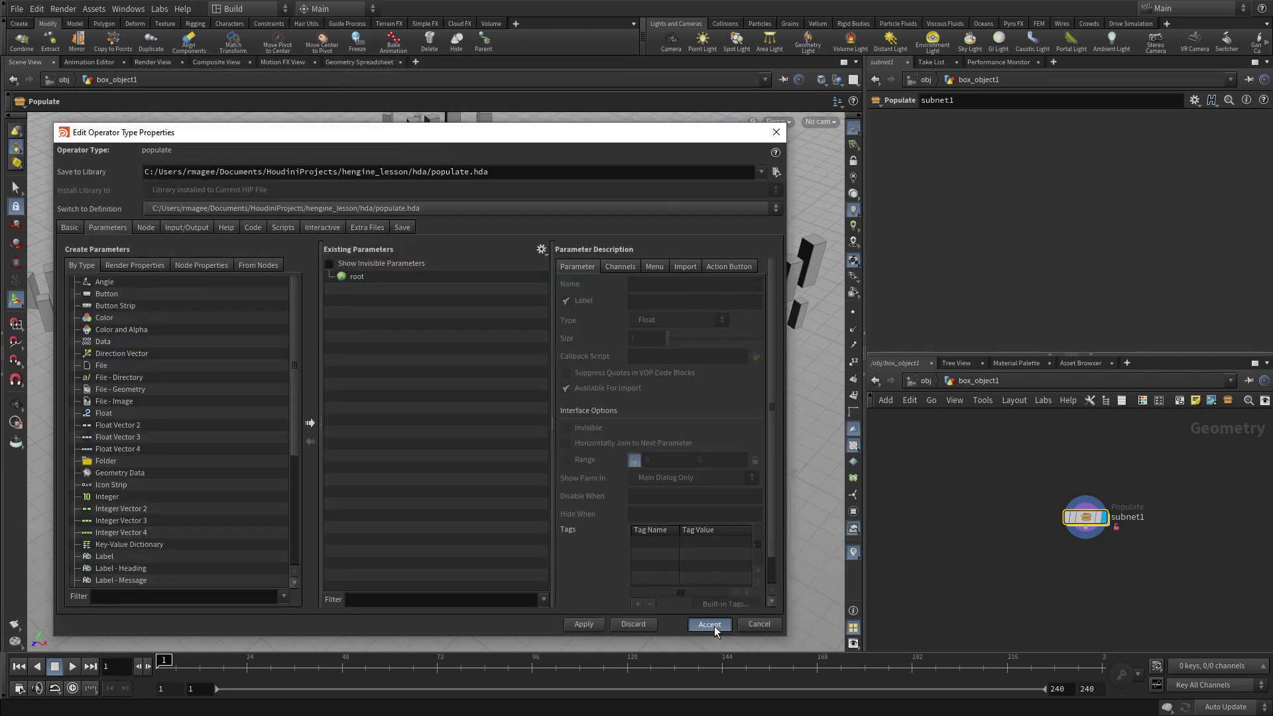
pyautogui.click(714, 625)
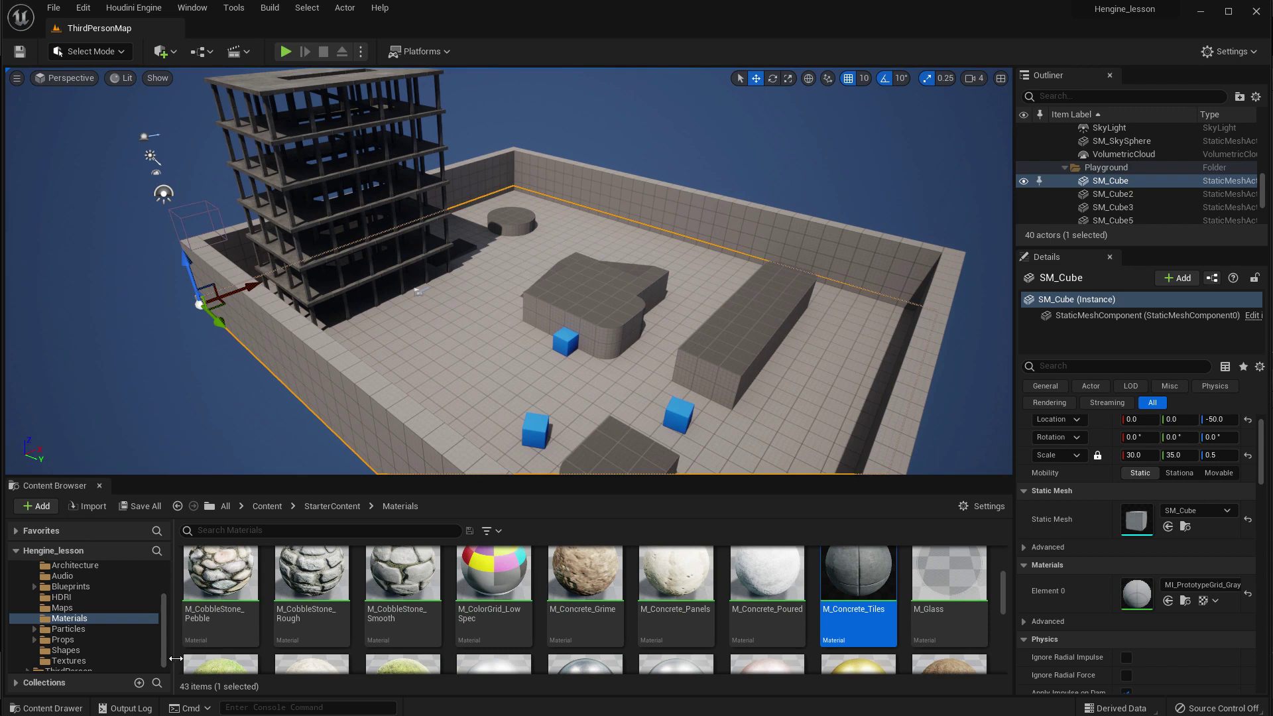
# - Import populate.hda from the hda folder into the top-level Content folder
pyautogui.moveTo(165, 638); pyautogui.dragTo(165, 608)
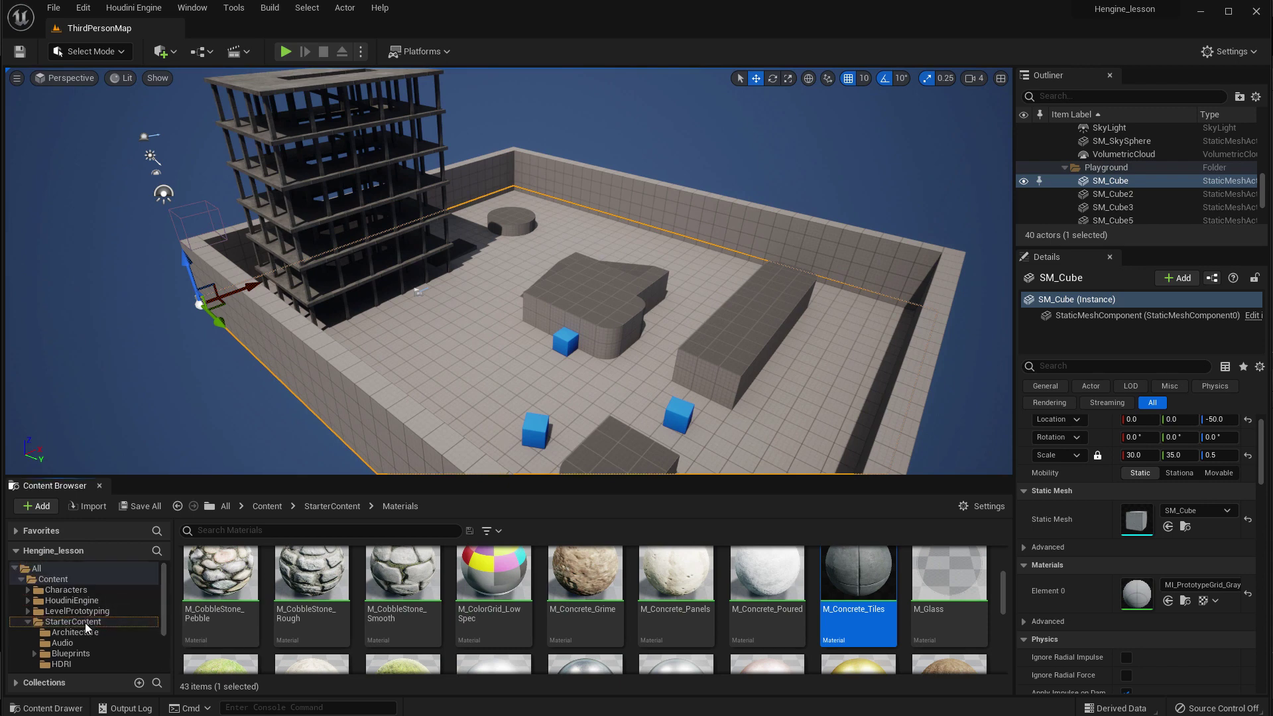
pyautogui.click(49, 579)
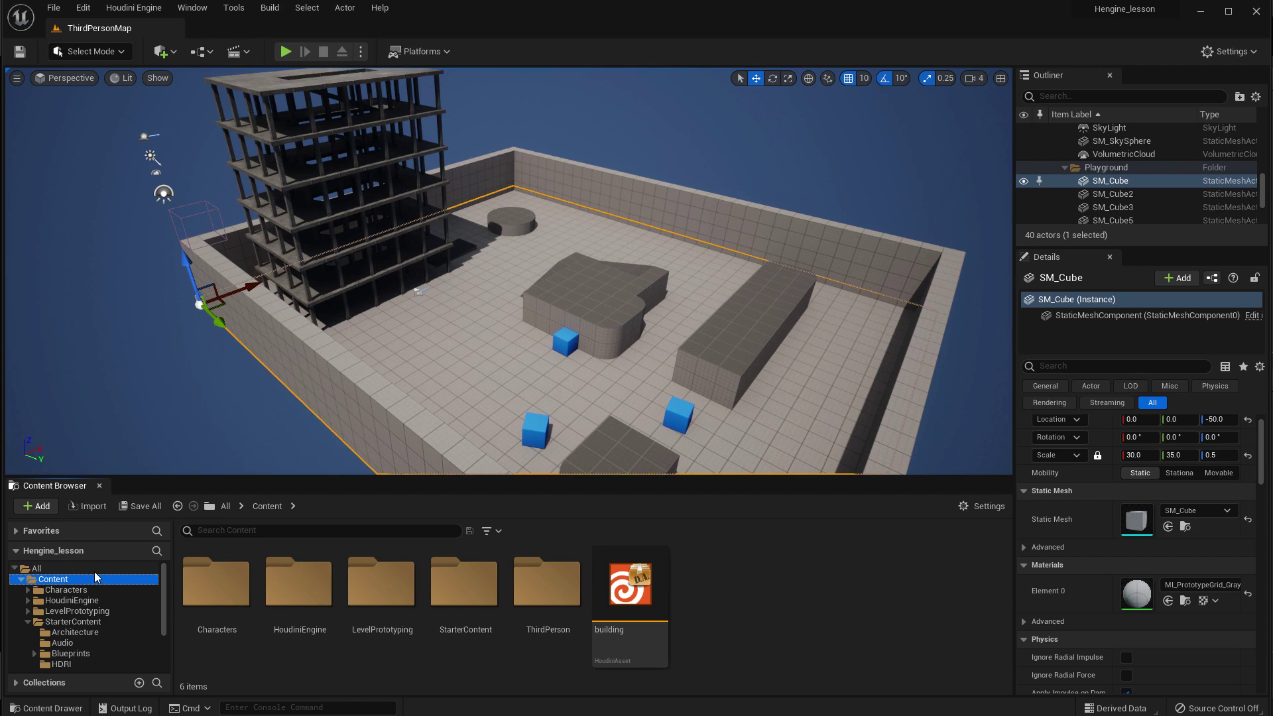
pyautogui.click(90, 506)
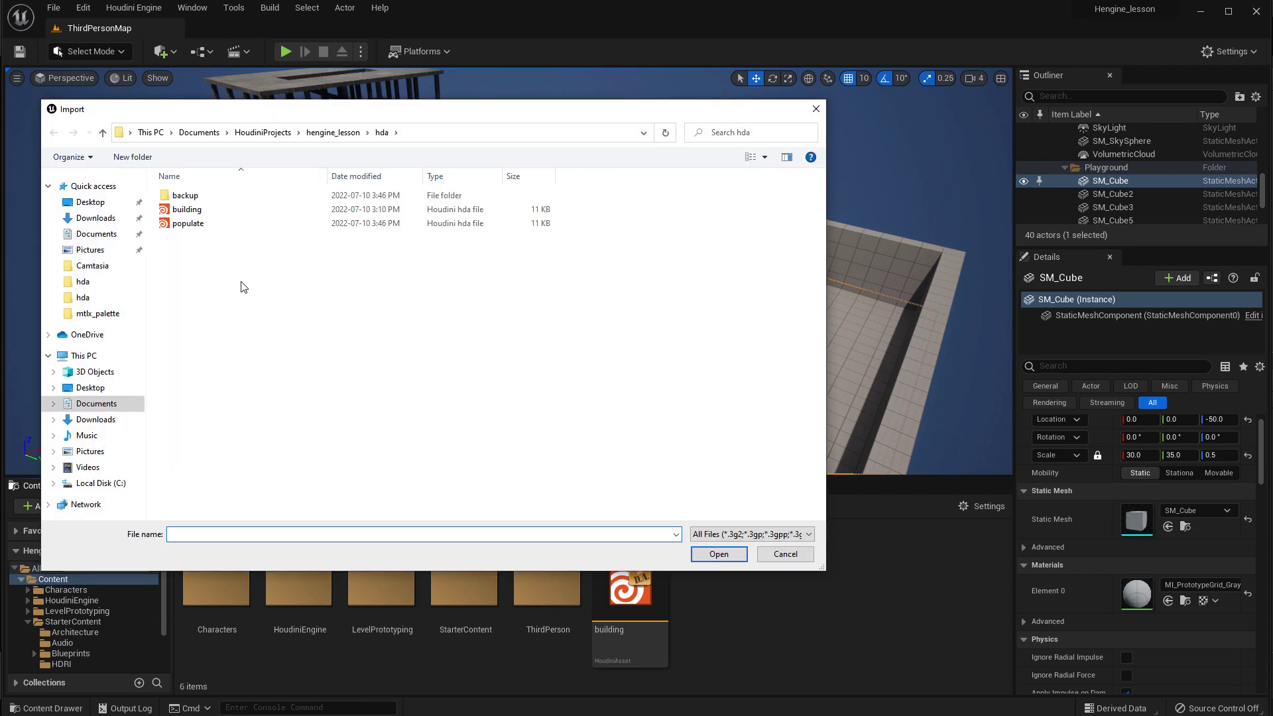
pyautogui.click(192, 224)
pyautogui.click(723, 555)
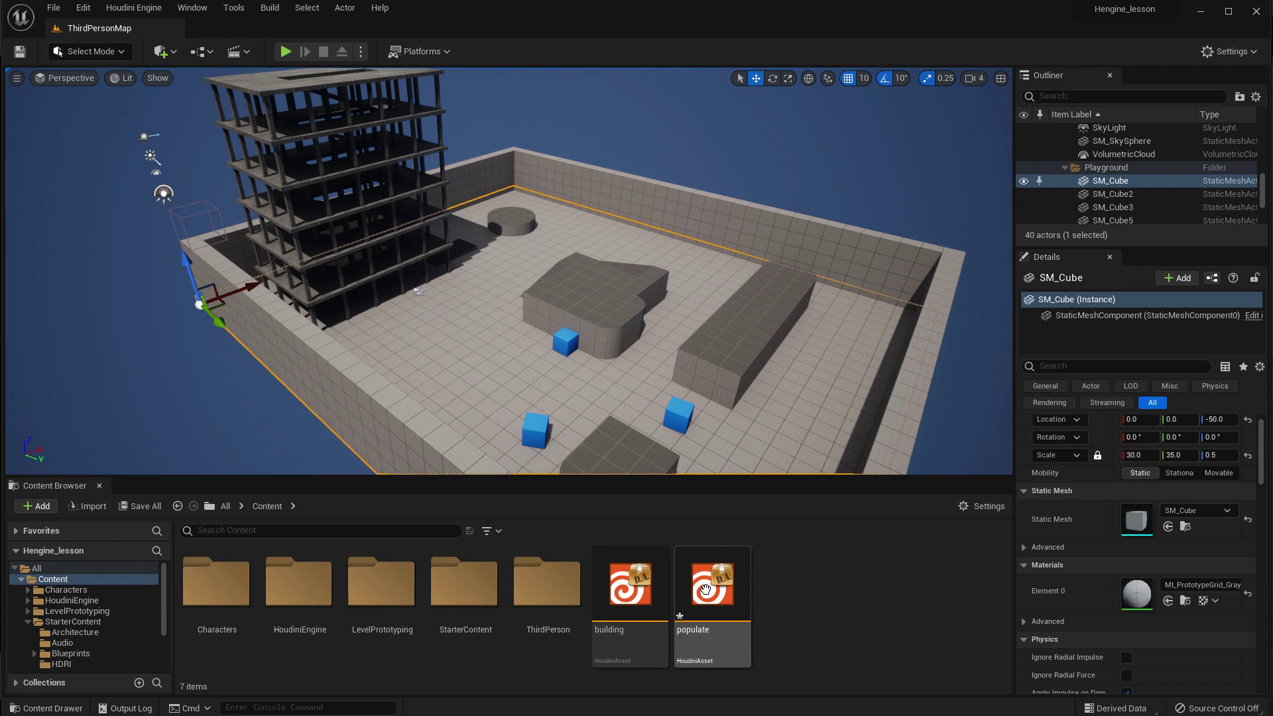
# - Place the populate asset on the level floor at 740, 1680, 0, then Save All
pyautogui.moveTo(707, 586); pyautogui.dragTo(462, 351)
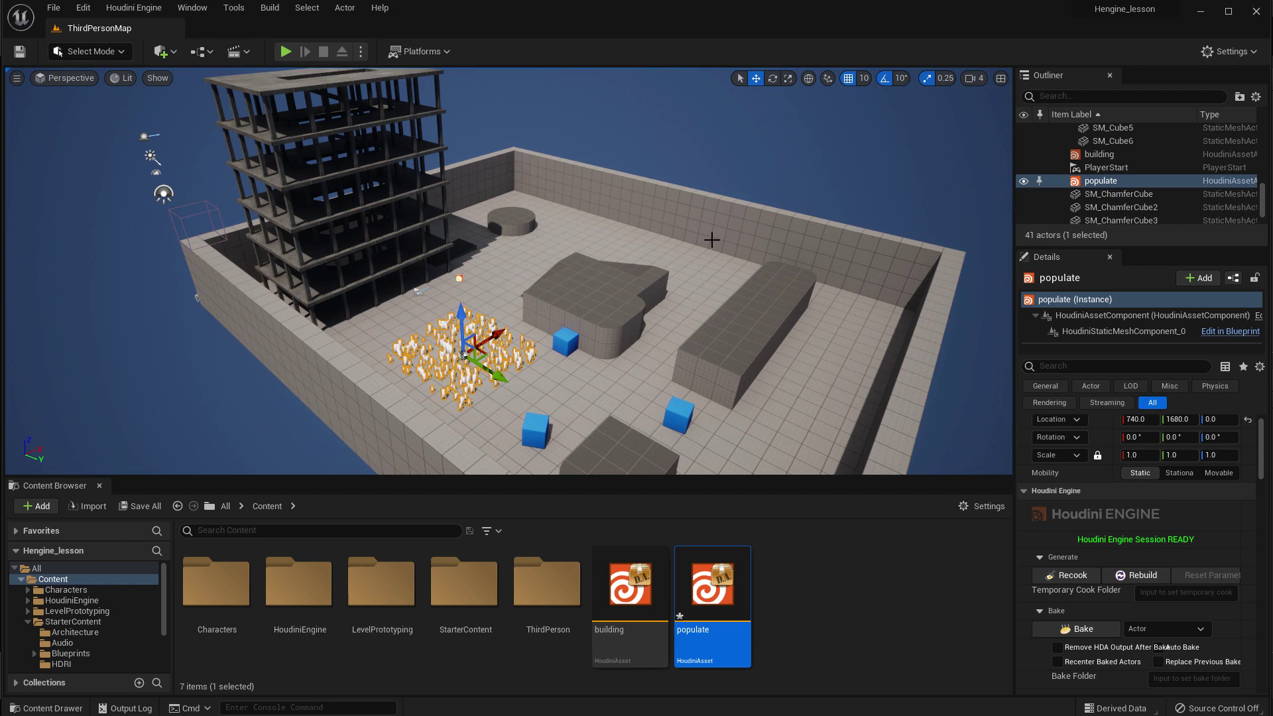
pyautogui.click(53, 8)
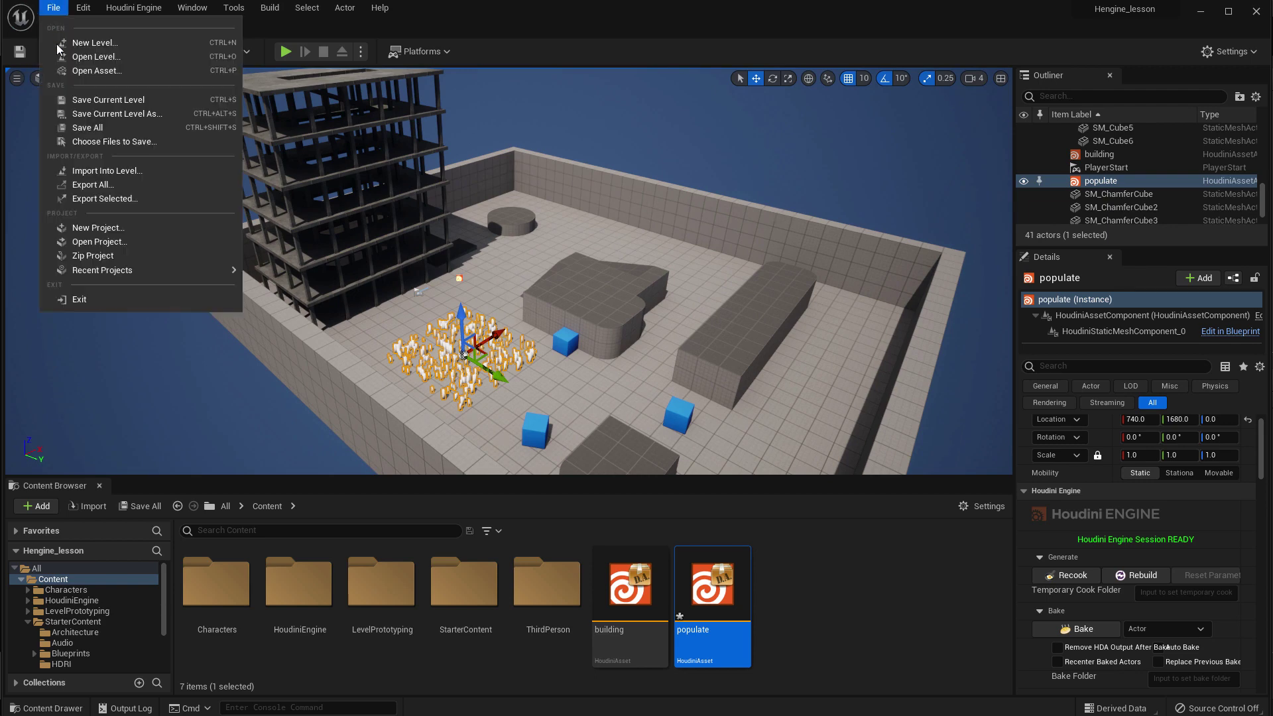
pyautogui.click(85, 128)
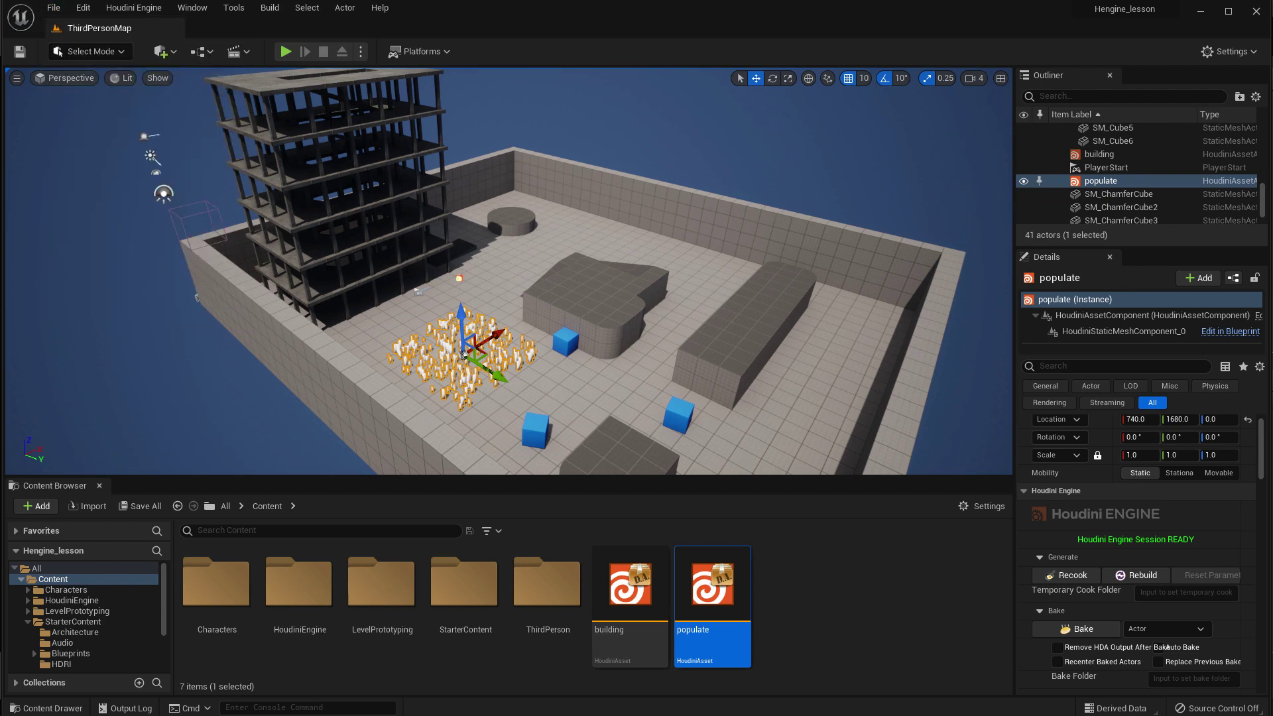
pyautogui.click(286, 52)
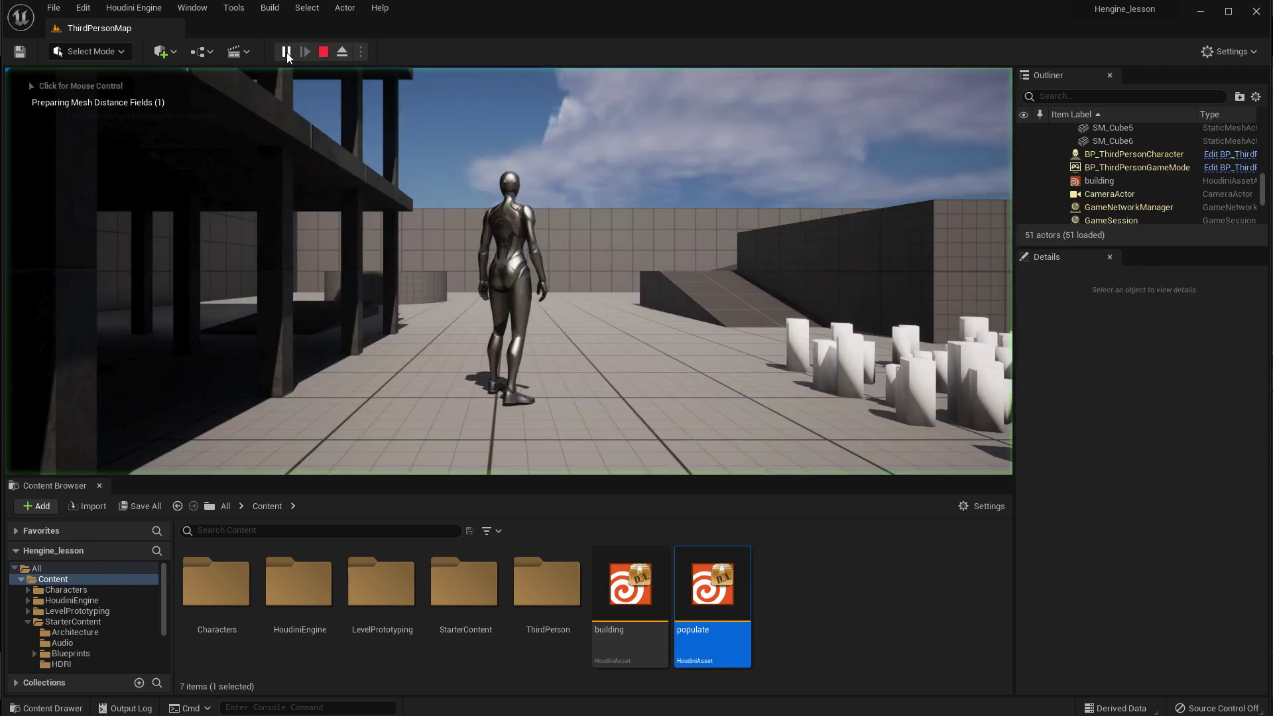
pyautogui.click(735, 270)
pyautogui.press('w')
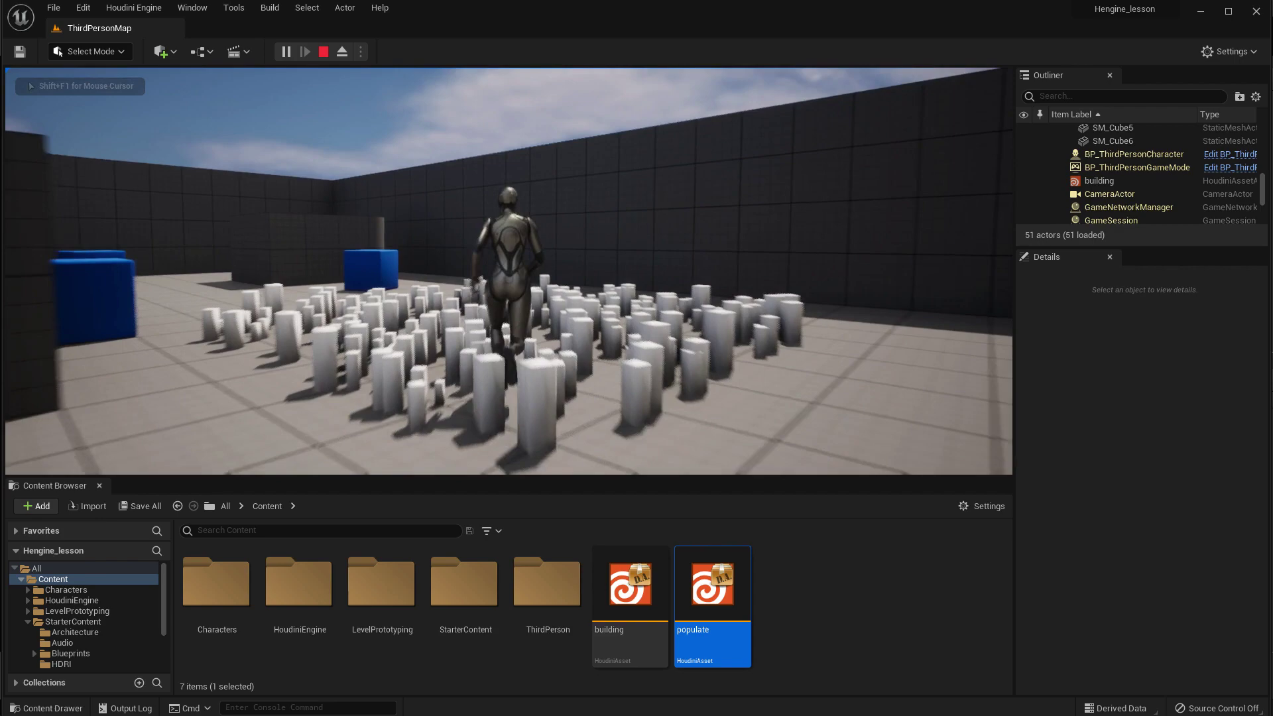
pyautogui.press('s')
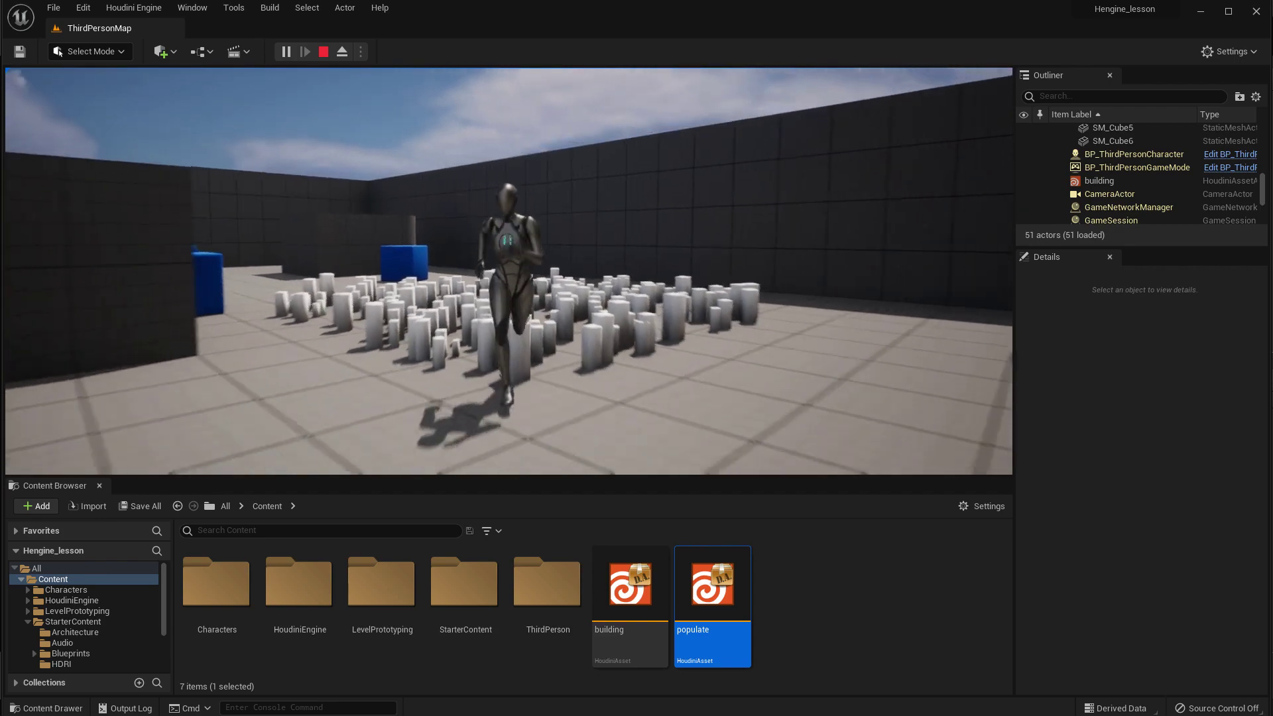
pyautogui.press('w')
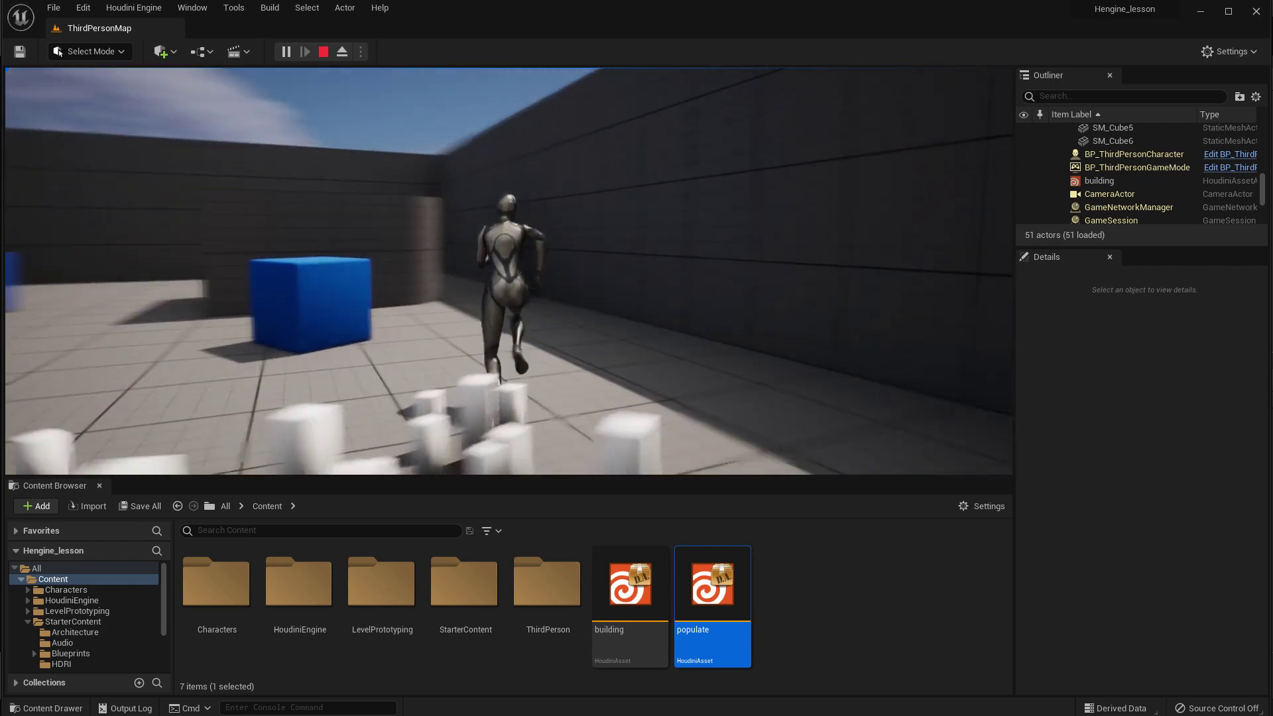
pyautogui.press('s')
pyautogui.press('w')
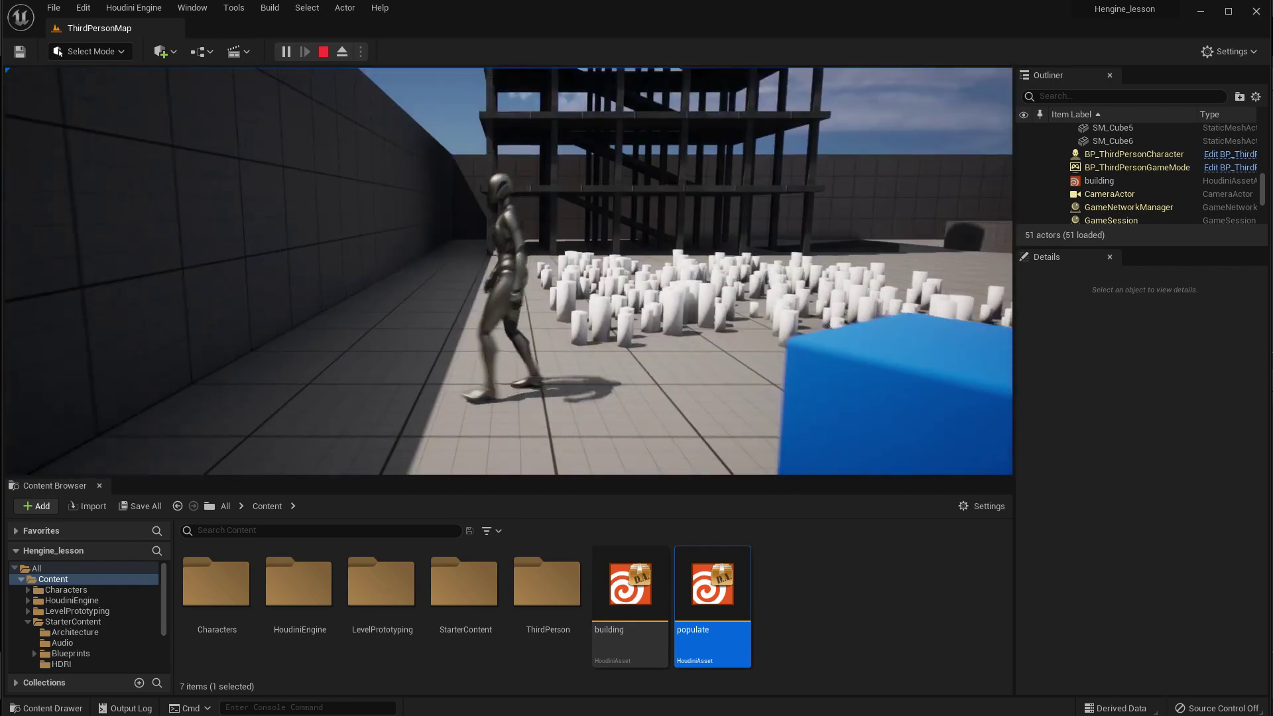
pyautogui.press('d')
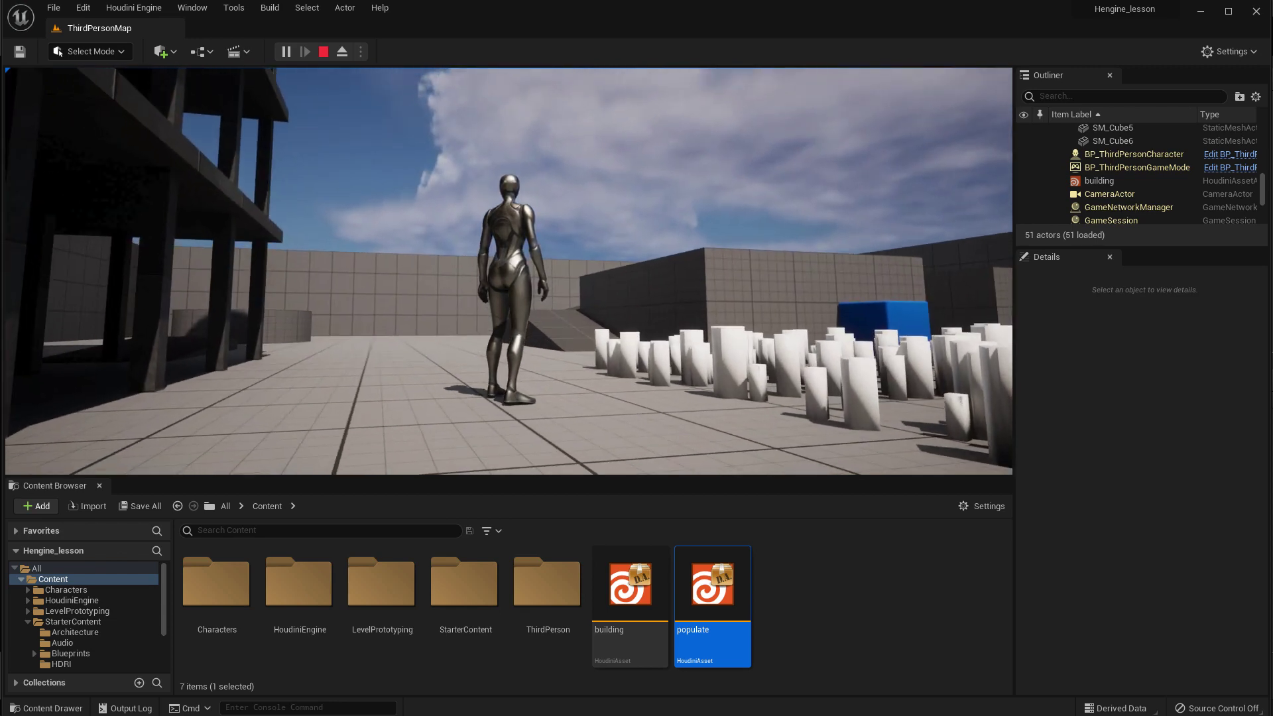
pyautogui.press('Escape')
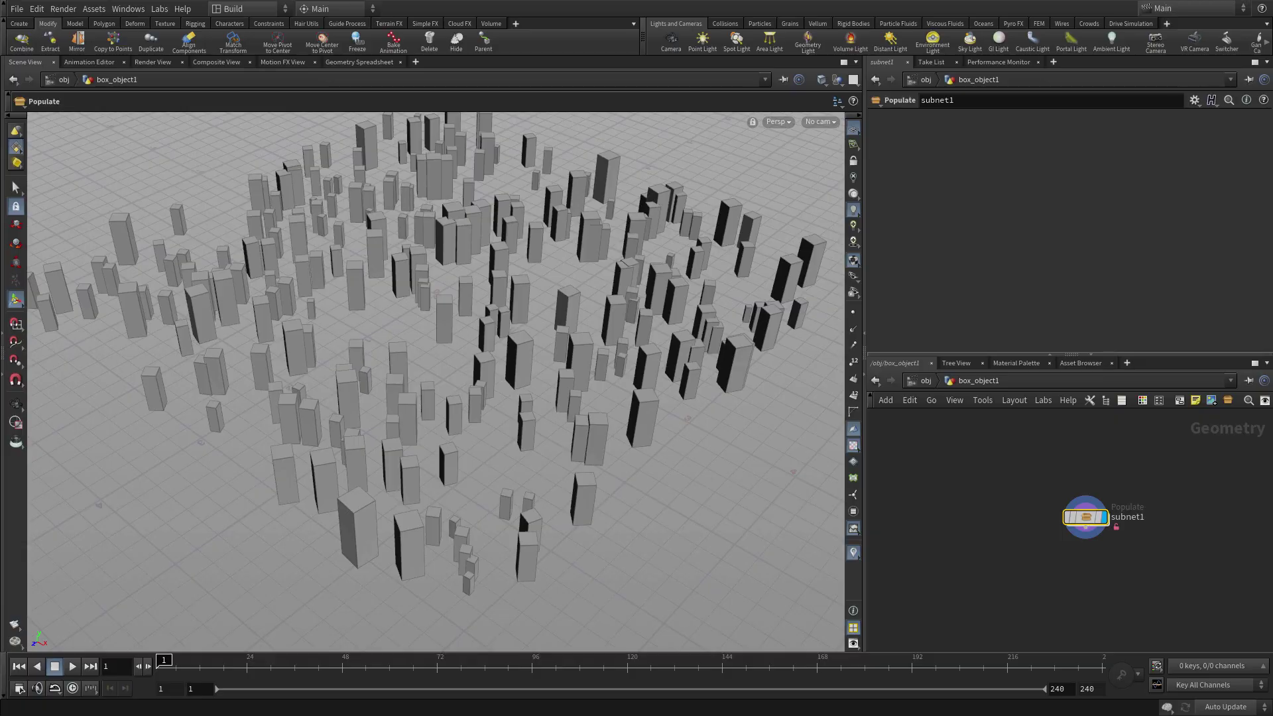
# - Inside subnet1, insert a Normal node between matchsize1 and copytopoints1
pyautogui.doubleClick(1083, 518)
pyautogui.moveTo(1050, 533); pyautogui.dragTo(979, 467)
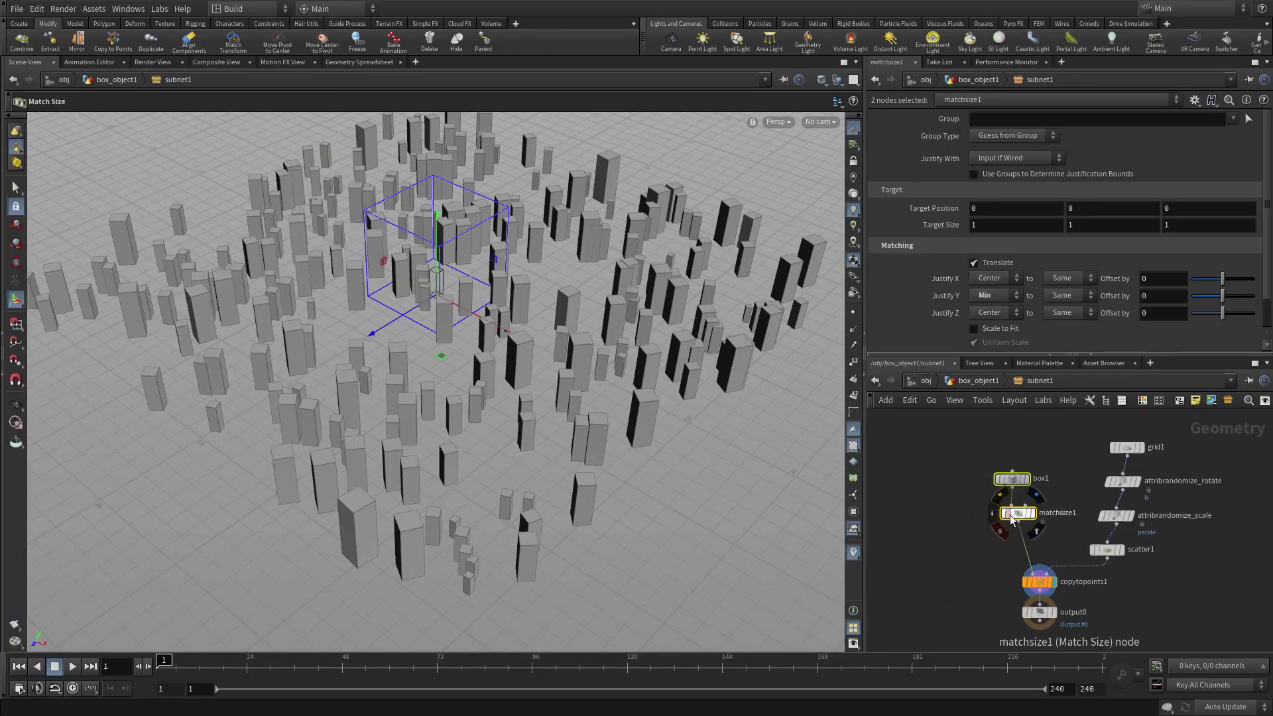
pyautogui.moveTo(1018, 516); pyautogui.dragTo(1004, 478)
pyautogui.click(1004, 477)
pyautogui.press('Tab')
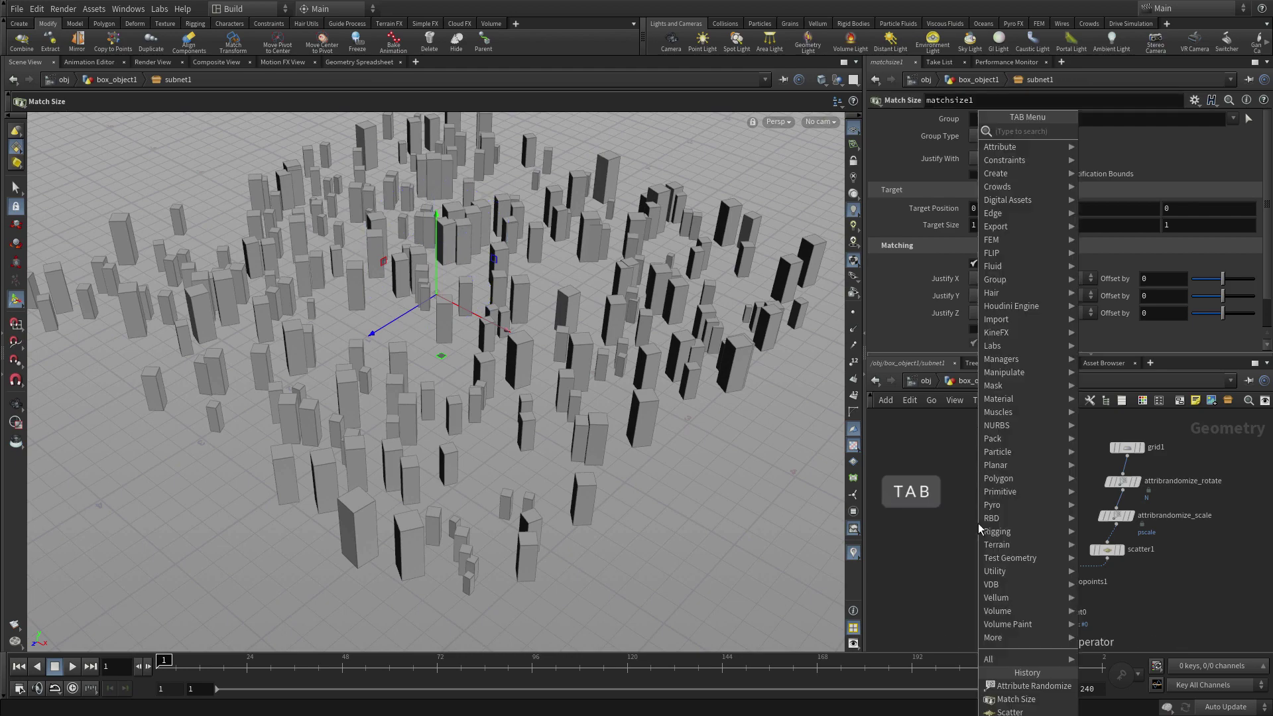
pyautogui.write('normal')
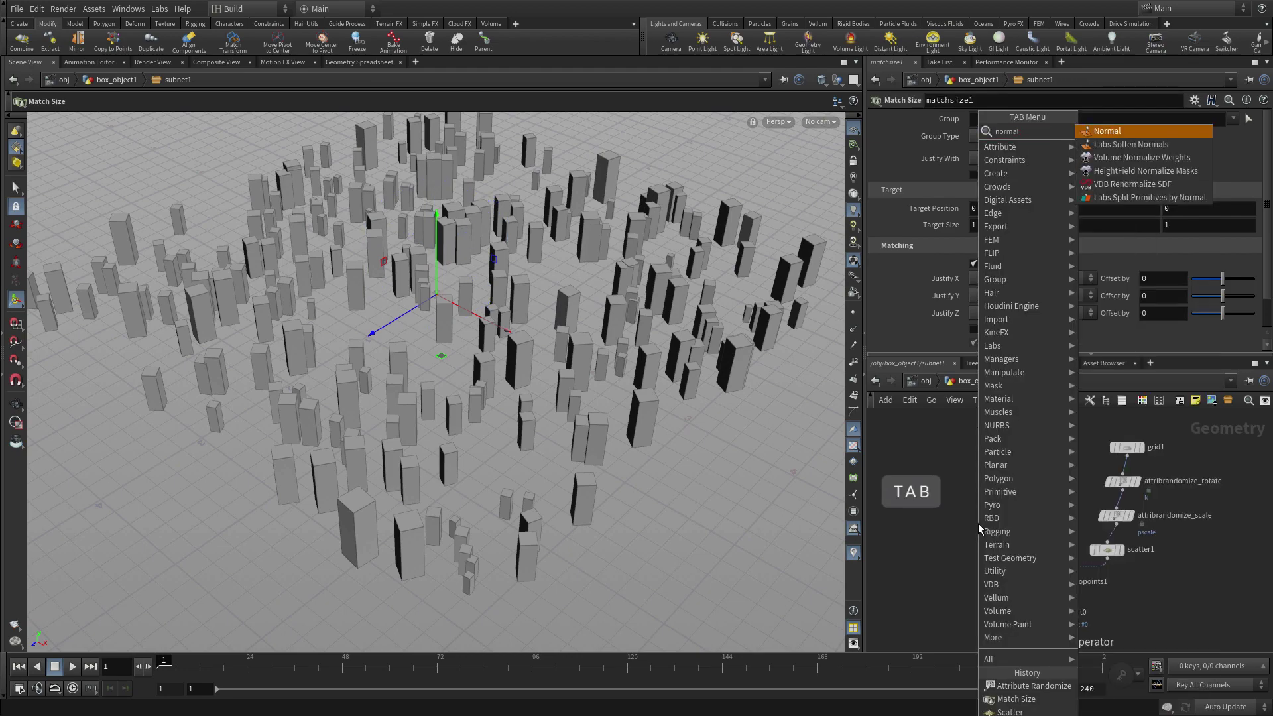
pyautogui.press('Return')
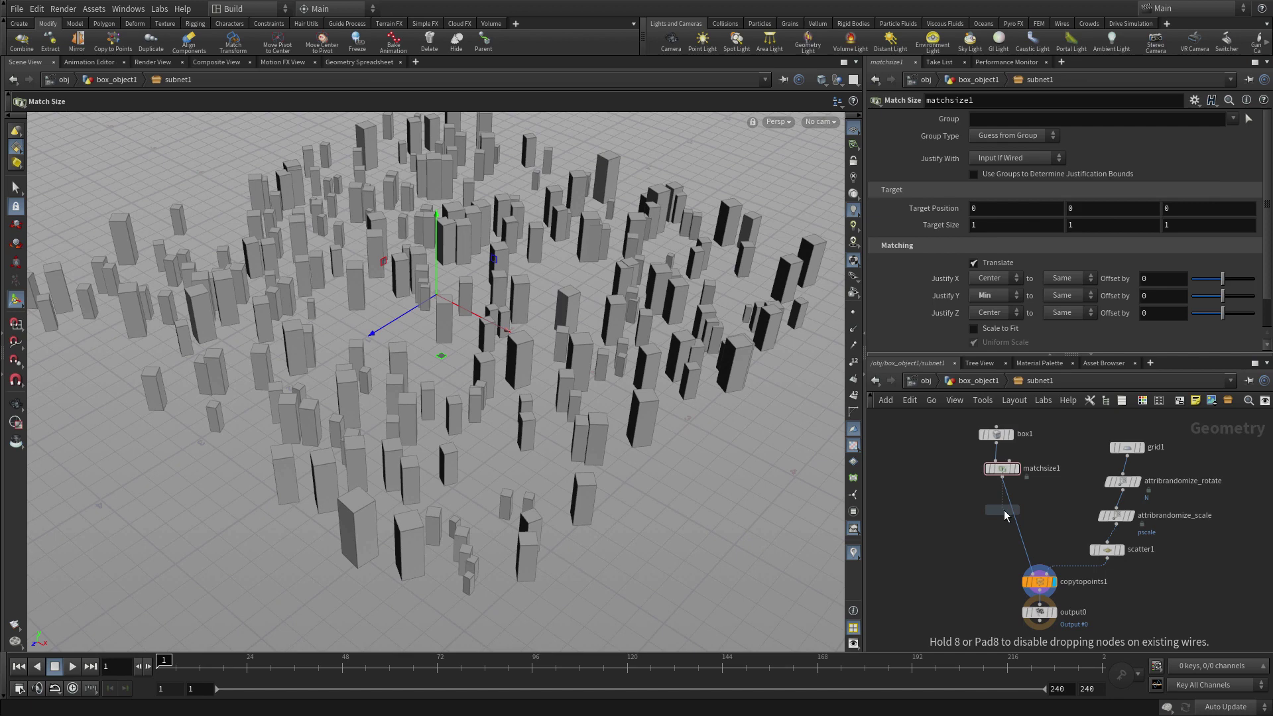
pyautogui.click(1018, 517)
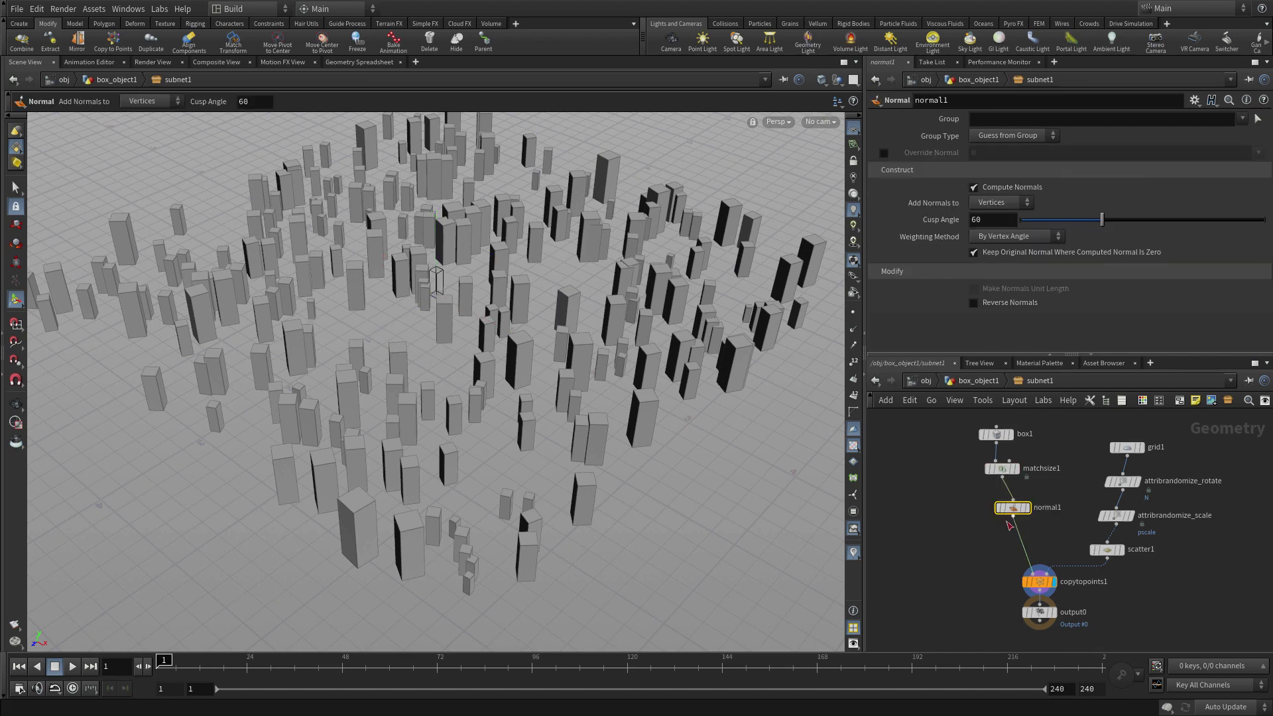
# - Save the updated Populate asset from the Assets menu
pyautogui.click(98, 10)
pyautogui.moveTo(219, 85)
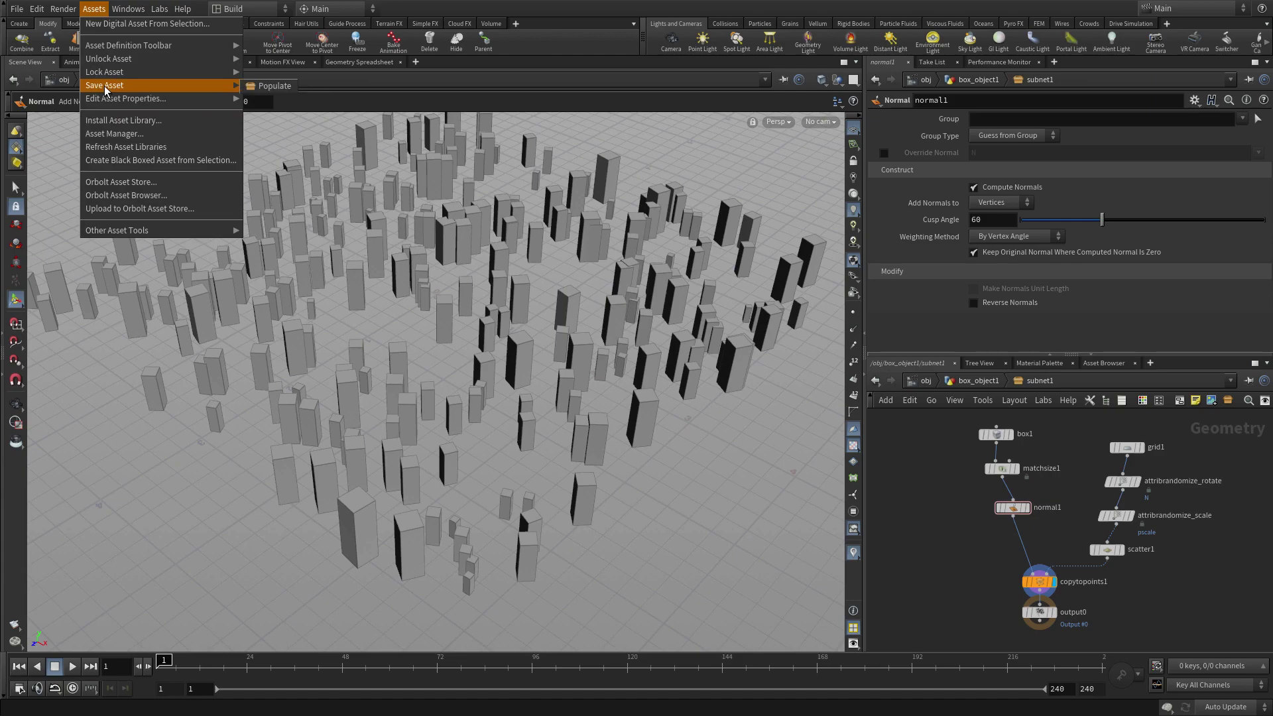
pyautogui.click(289, 87)
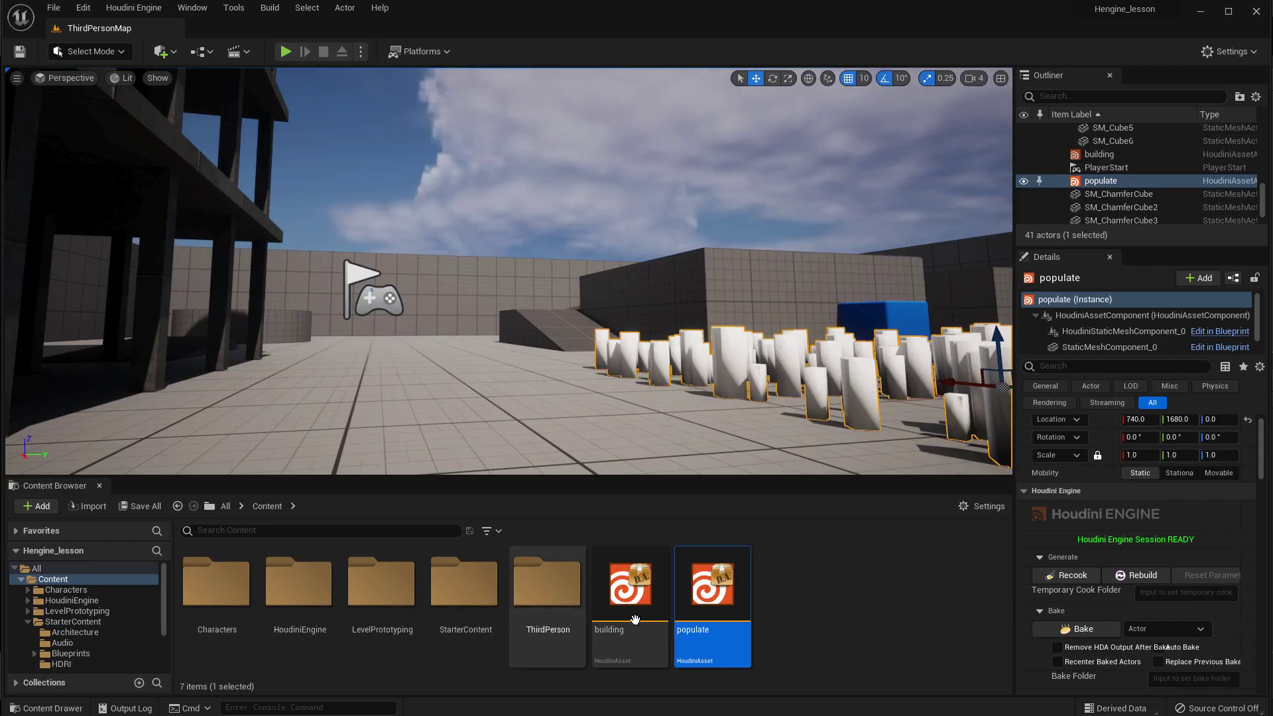
# - Rebuild the populate actor from the Houdini Engine section of the Details panel
pyautogui.click(1143, 576)
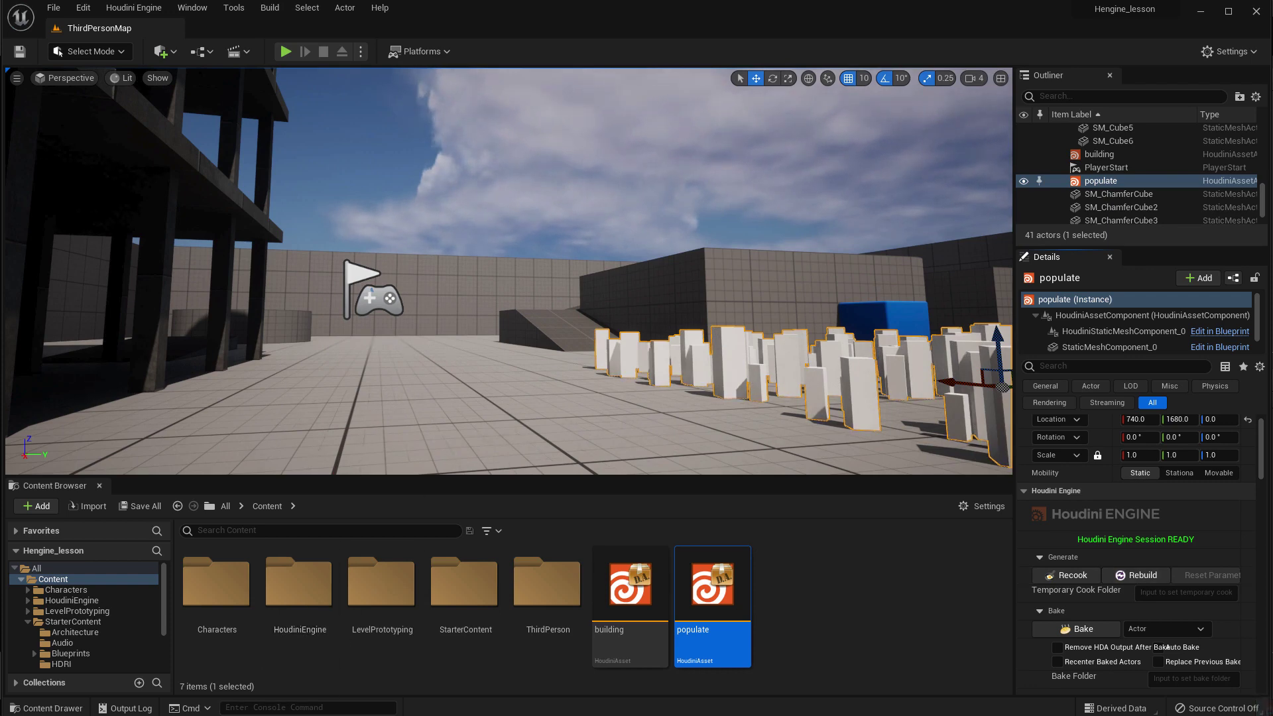
# - Back in Houdini, open the populate asset's type properties
pyautogui.click(302, 675)
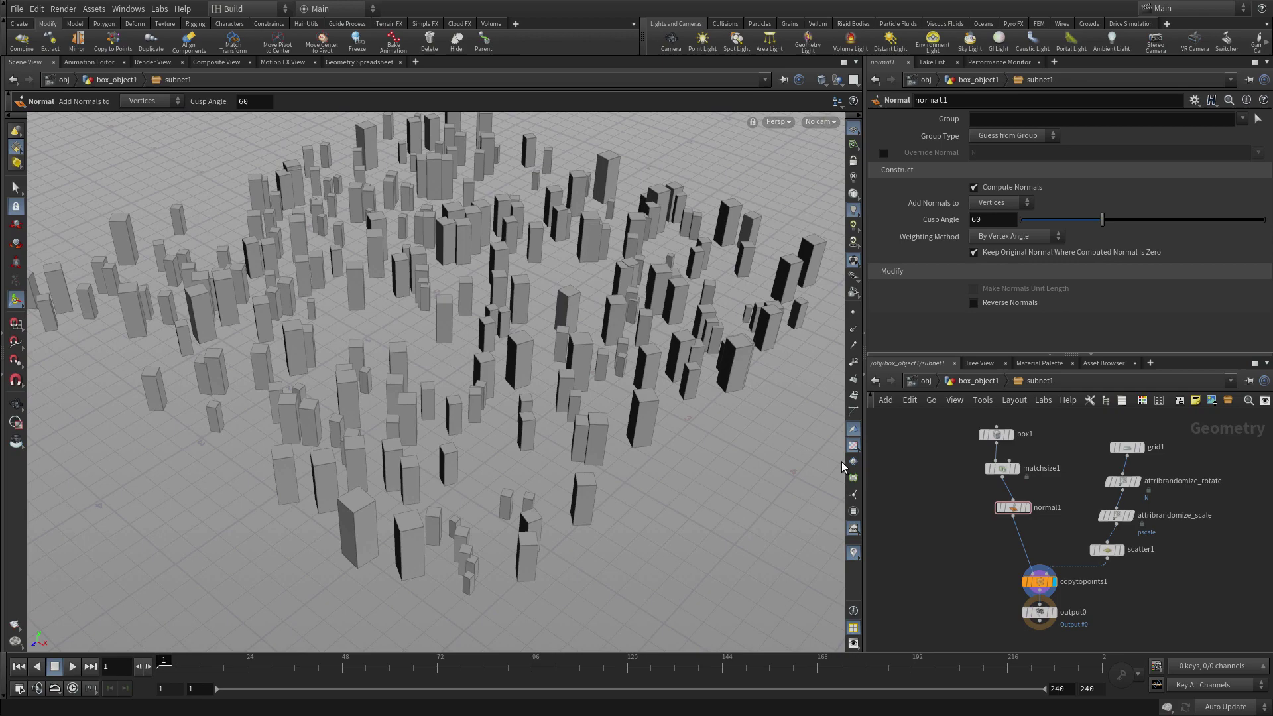
pyautogui.click(96, 9)
pyautogui.moveTo(101, 99)
pyautogui.click(282, 100)
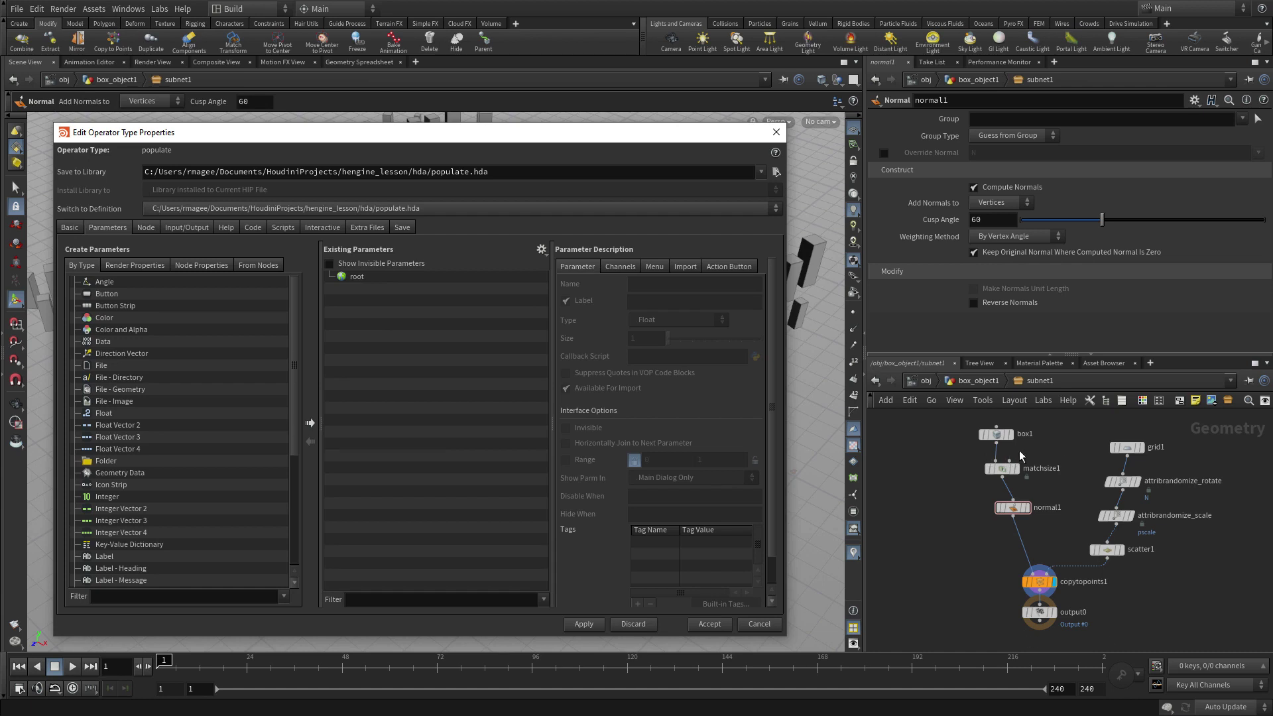
# - Promote grid1's Size parameter onto the asset root as a float vector 2
pyautogui.click(1126, 447)
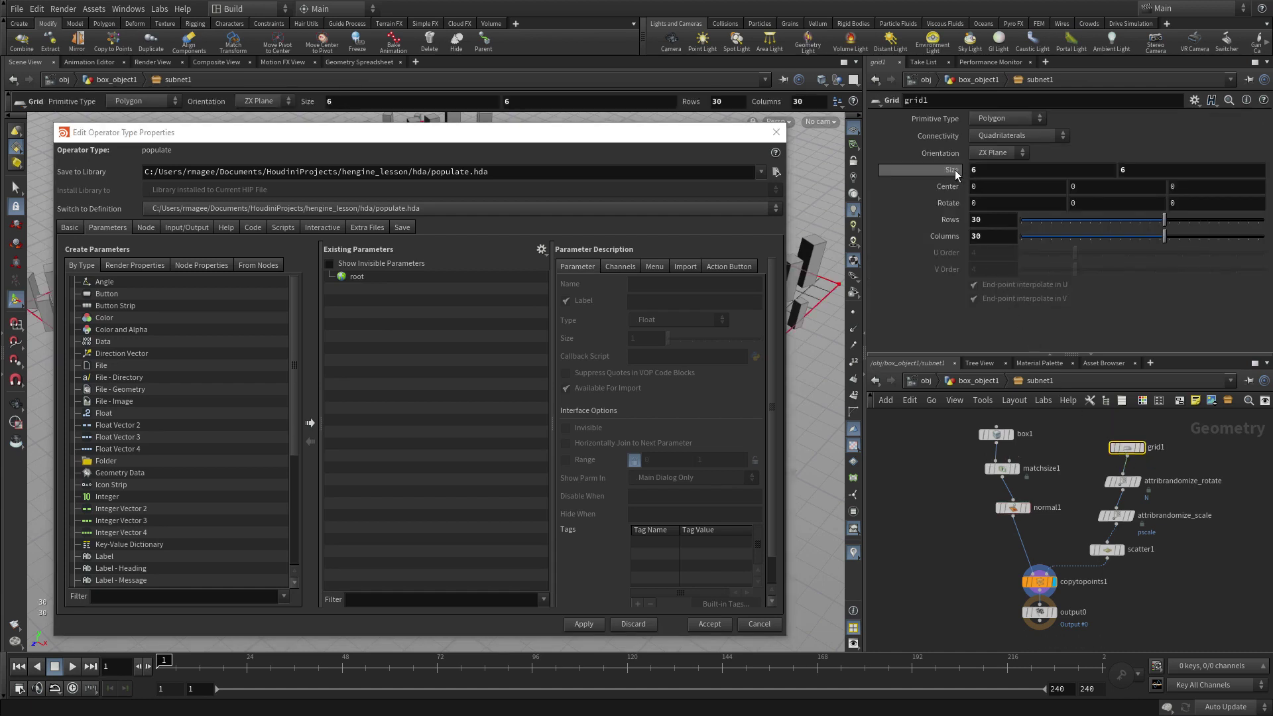
pyautogui.moveTo(580, 311); pyautogui.dragTo(488, 320)
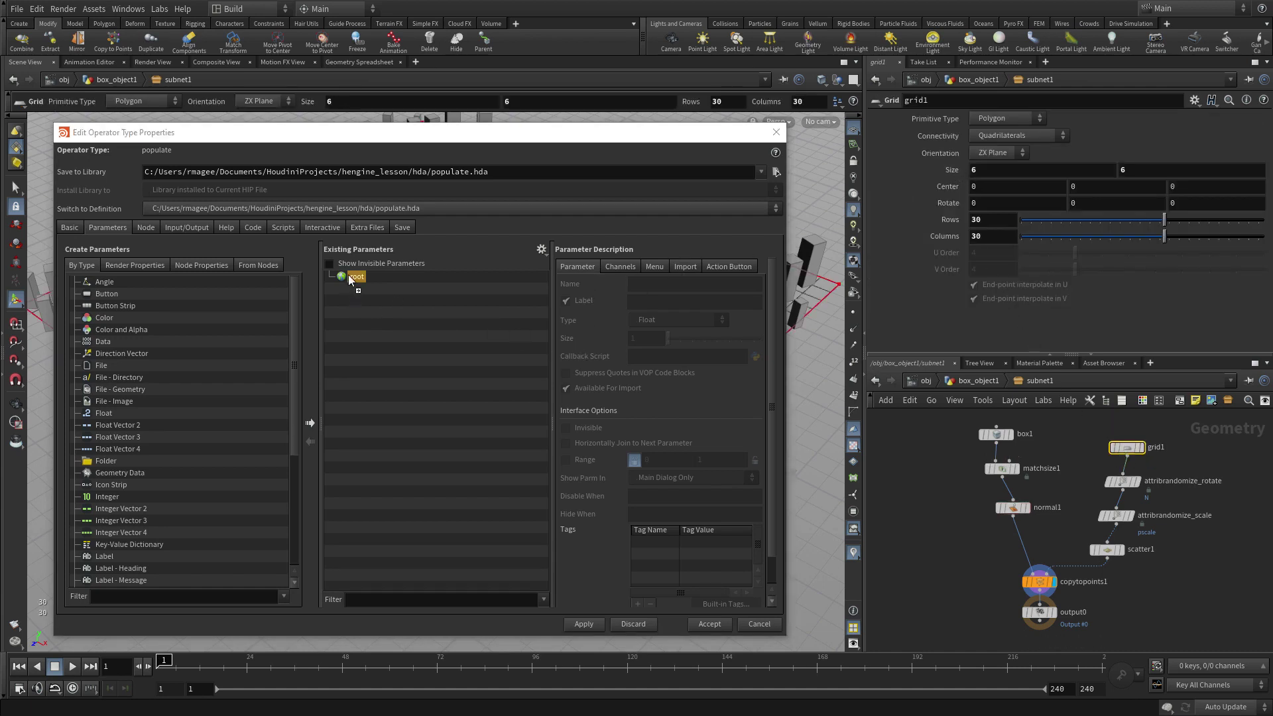
pyautogui.moveTo(349, 278); pyautogui.dragTo(351, 280)
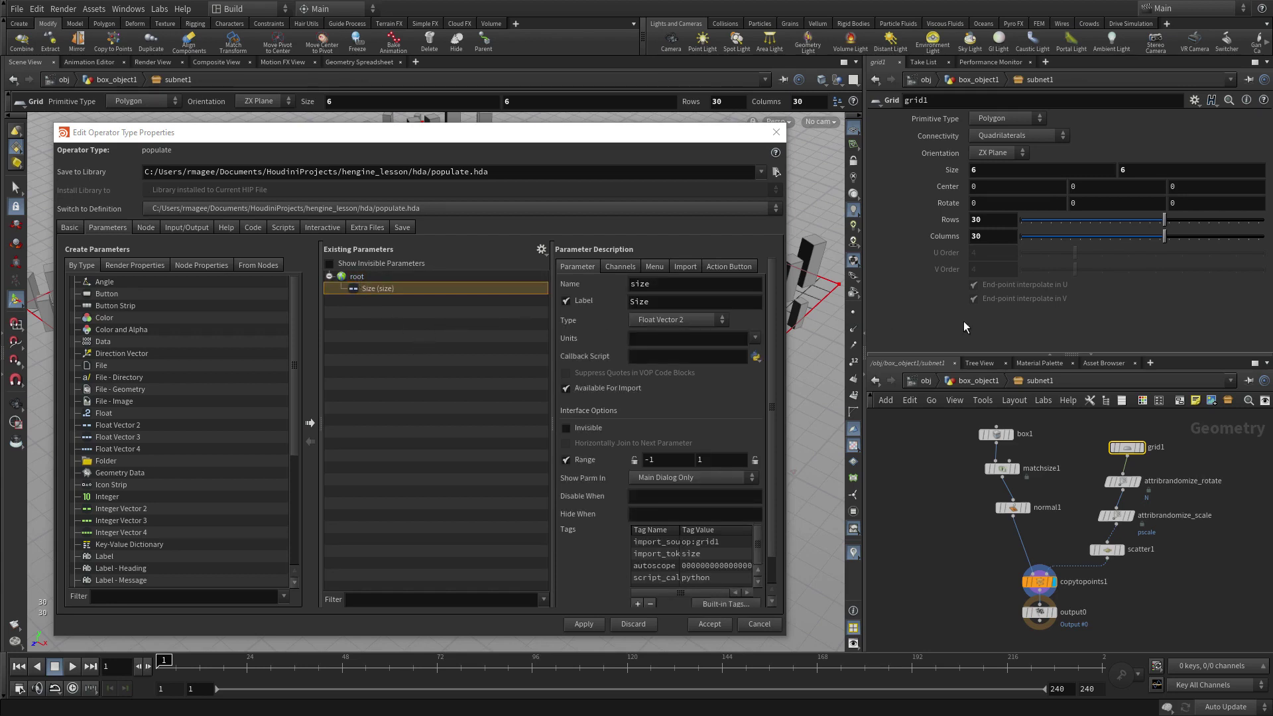
# - Promote scatter1's Force Total Count as 'Number of Instances', Relax Iterations and Max Relax Radius, then accept
pyautogui.click(1108, 551)
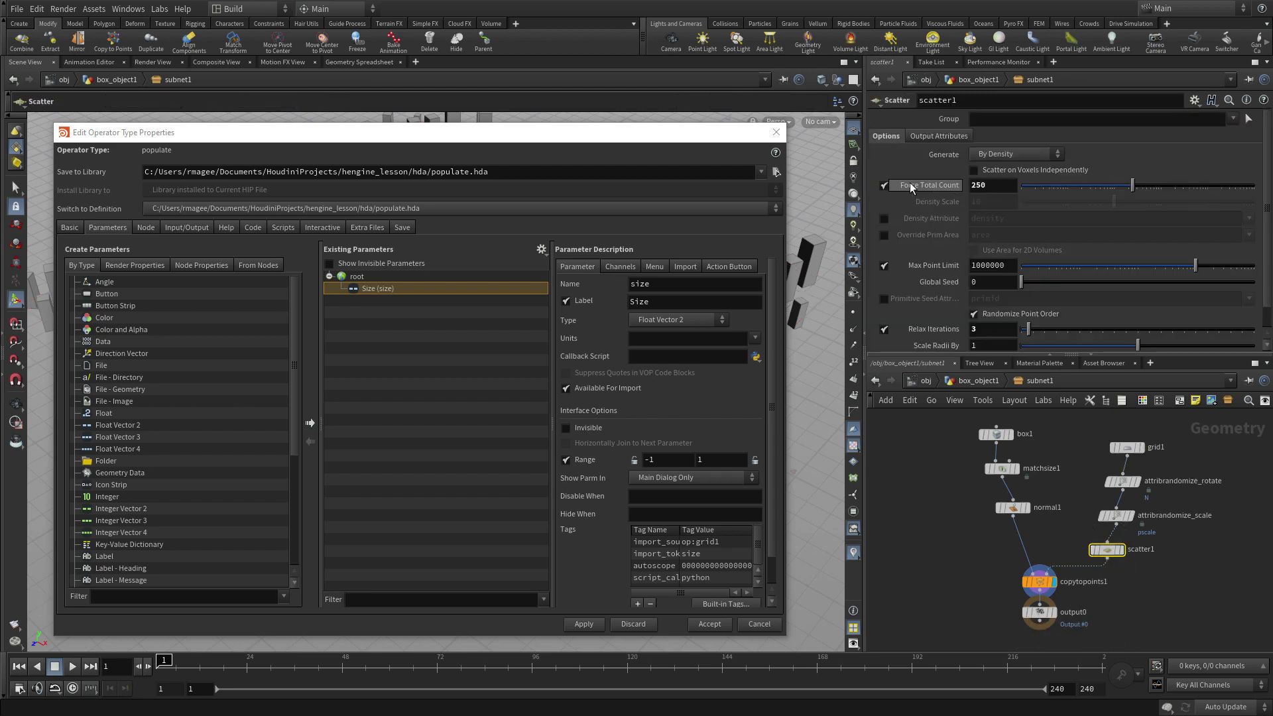
pyautogui.moveTo(910, 188); pyautogui.dragTo(360, 279)
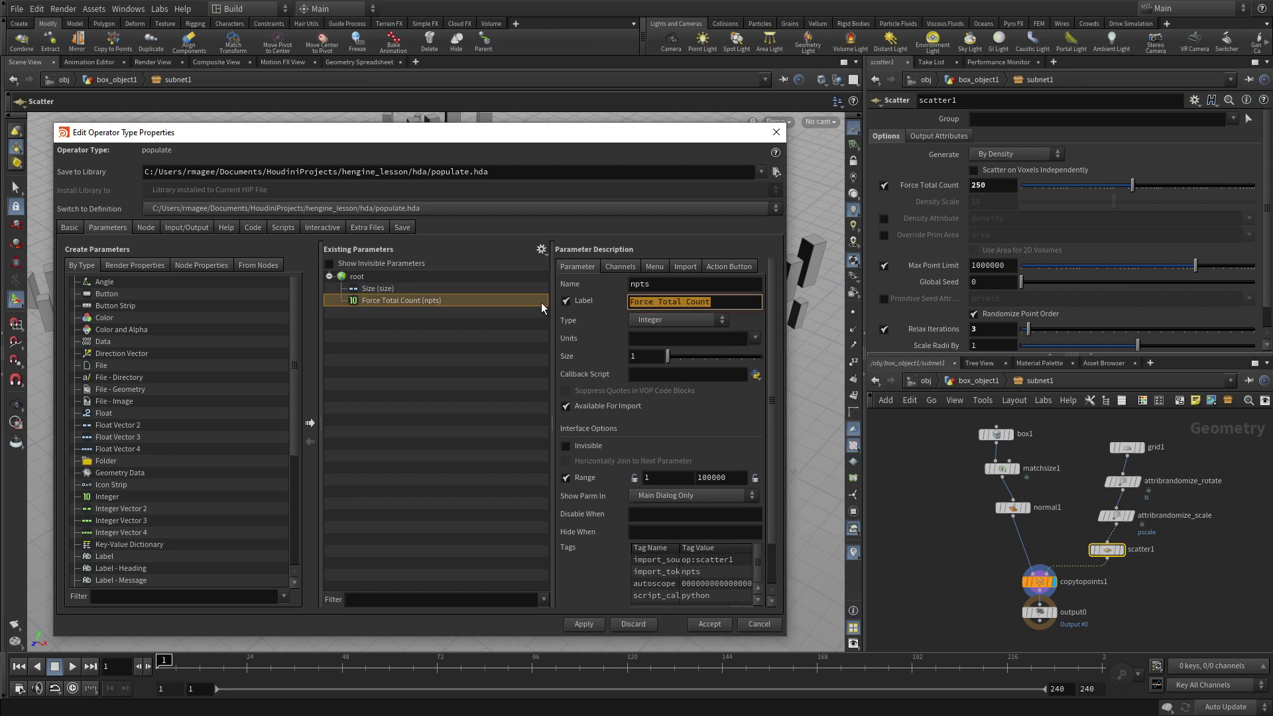
pyautogui.write('Number of Instances')
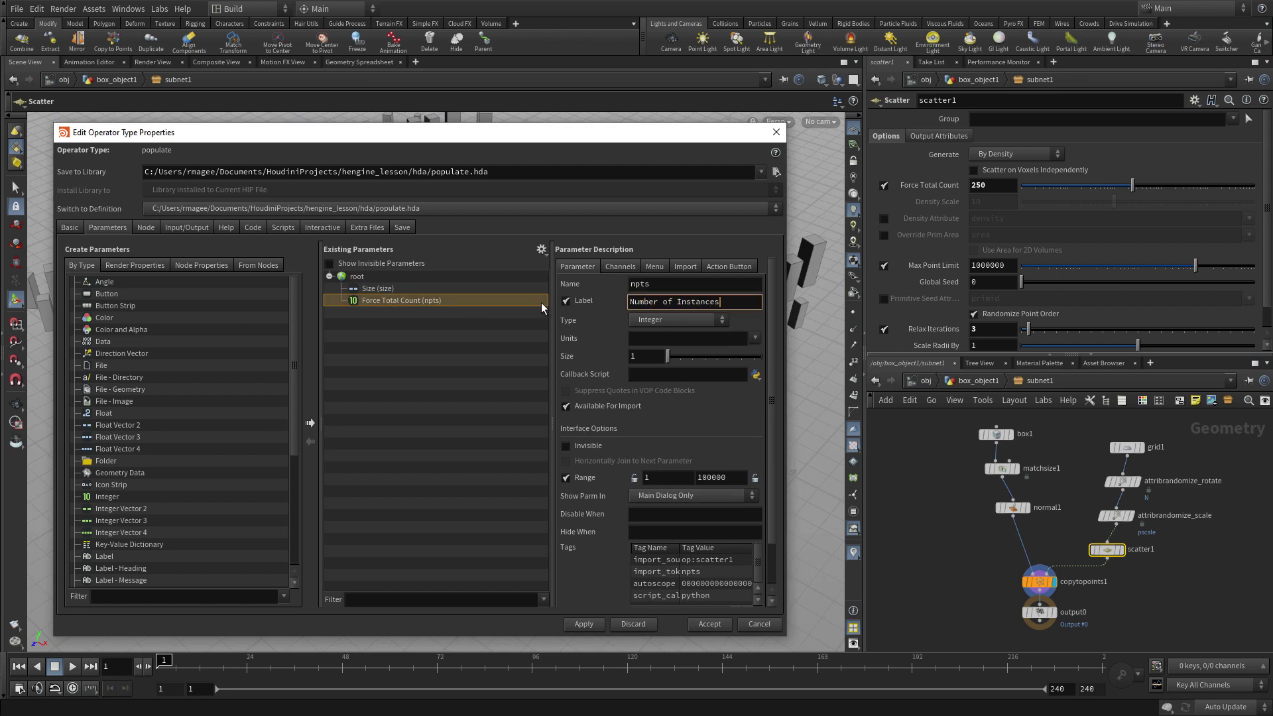
pyautogui.press('Return')
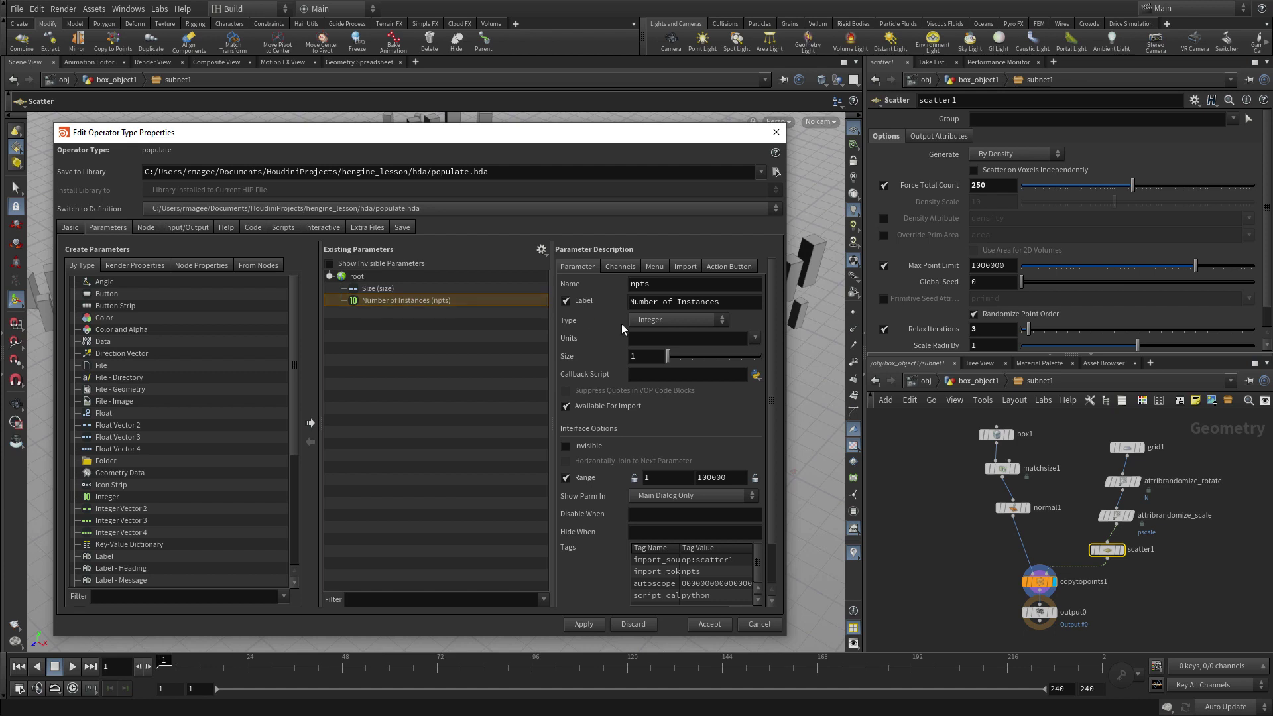
pyautogui.moveTo(931, 328); pyautogui.dragTo(387, 278)
pyautogui.scroll(-1, 921, 285)
pyautogui.moveTo(905, 342); pyautogui.dragTo(368, 276)
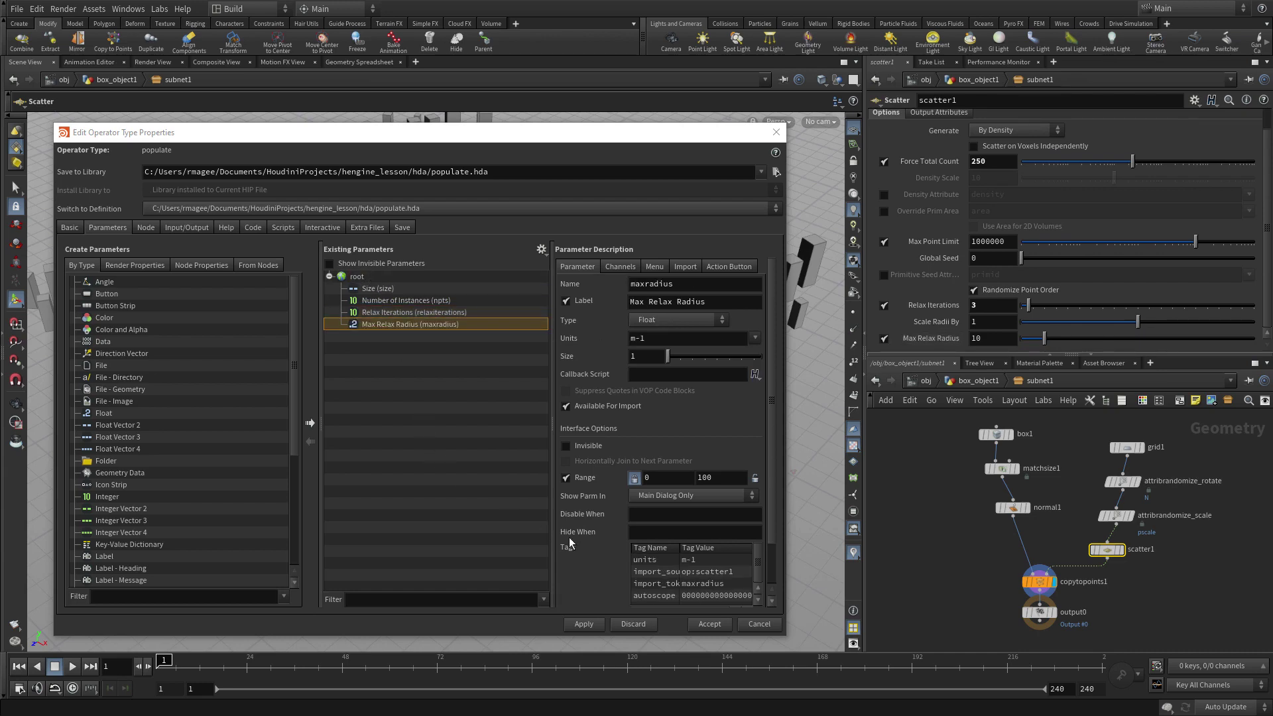
pyautogui.click(707, 624)
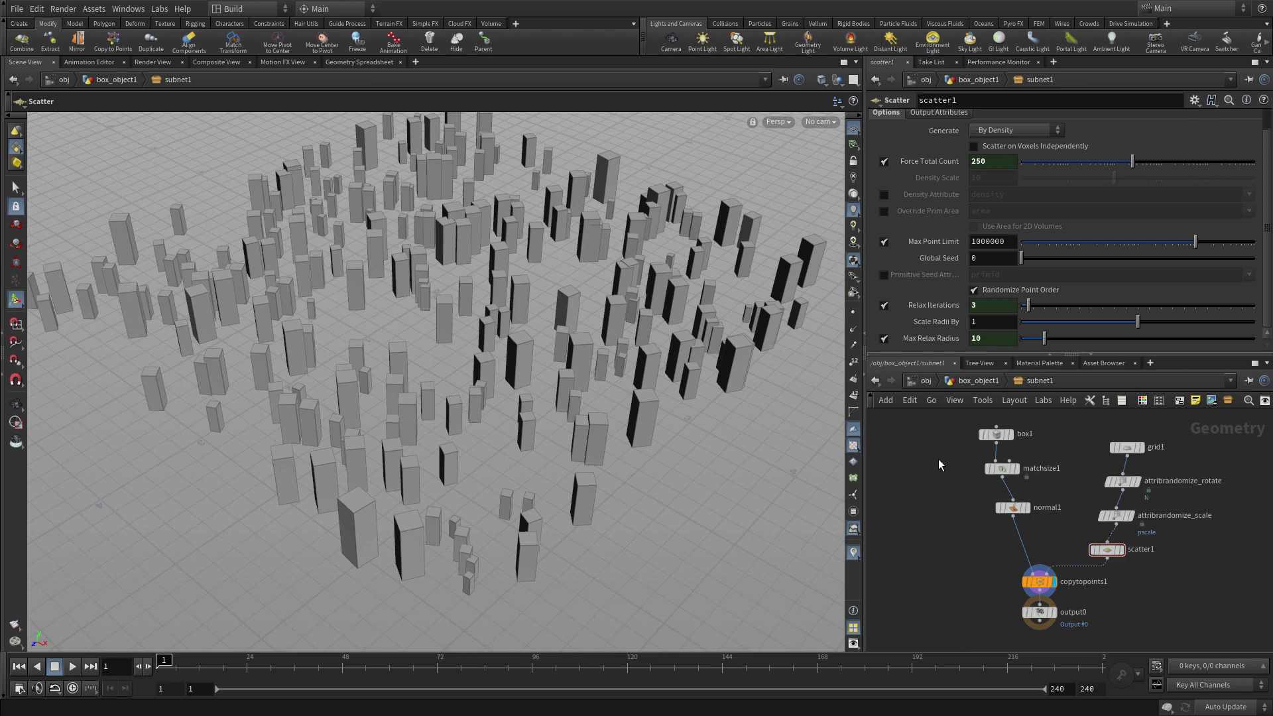
pyautogui.click(981, 381)
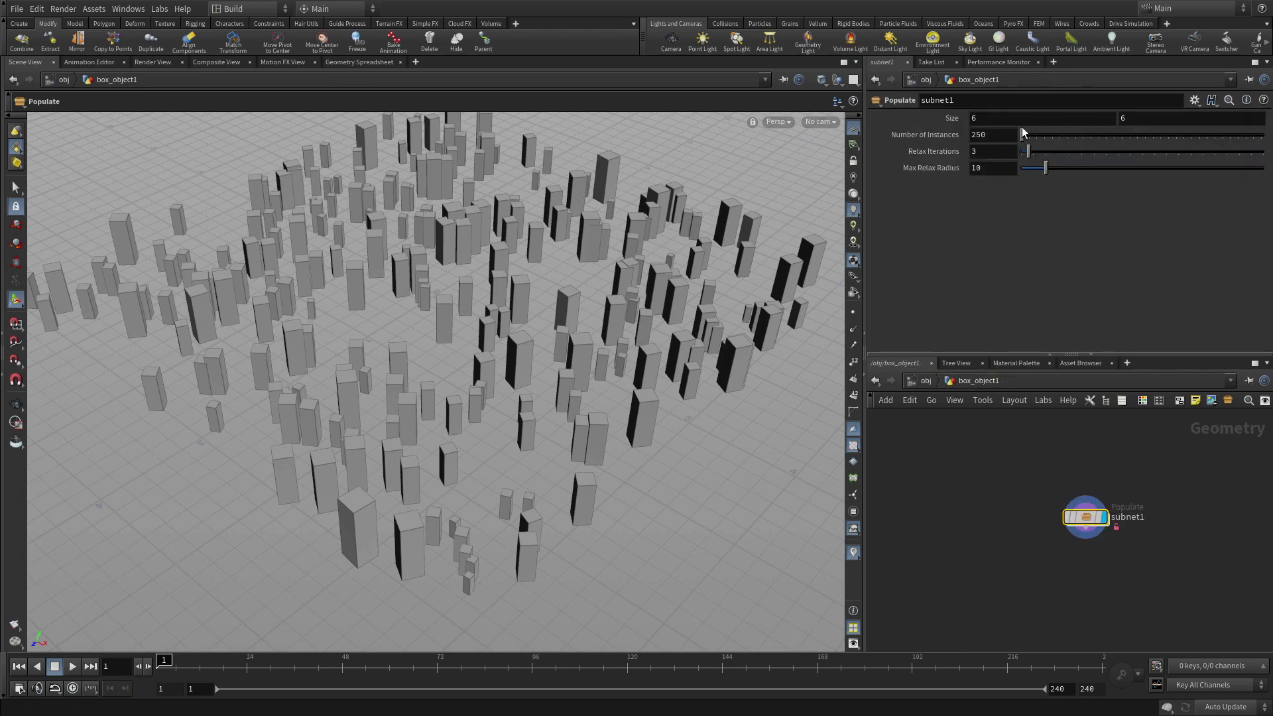
pyautogui.moveTo(1097, 519)
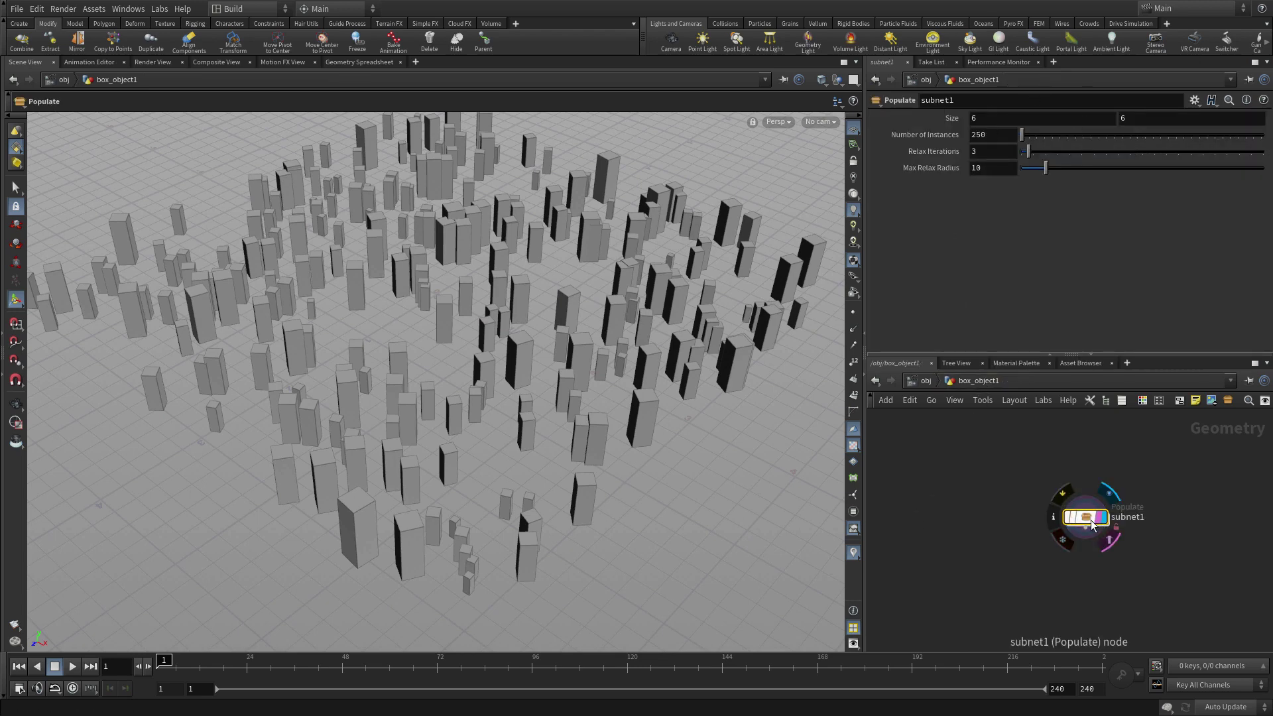
pyautogui.doubleClick(1087, 523)
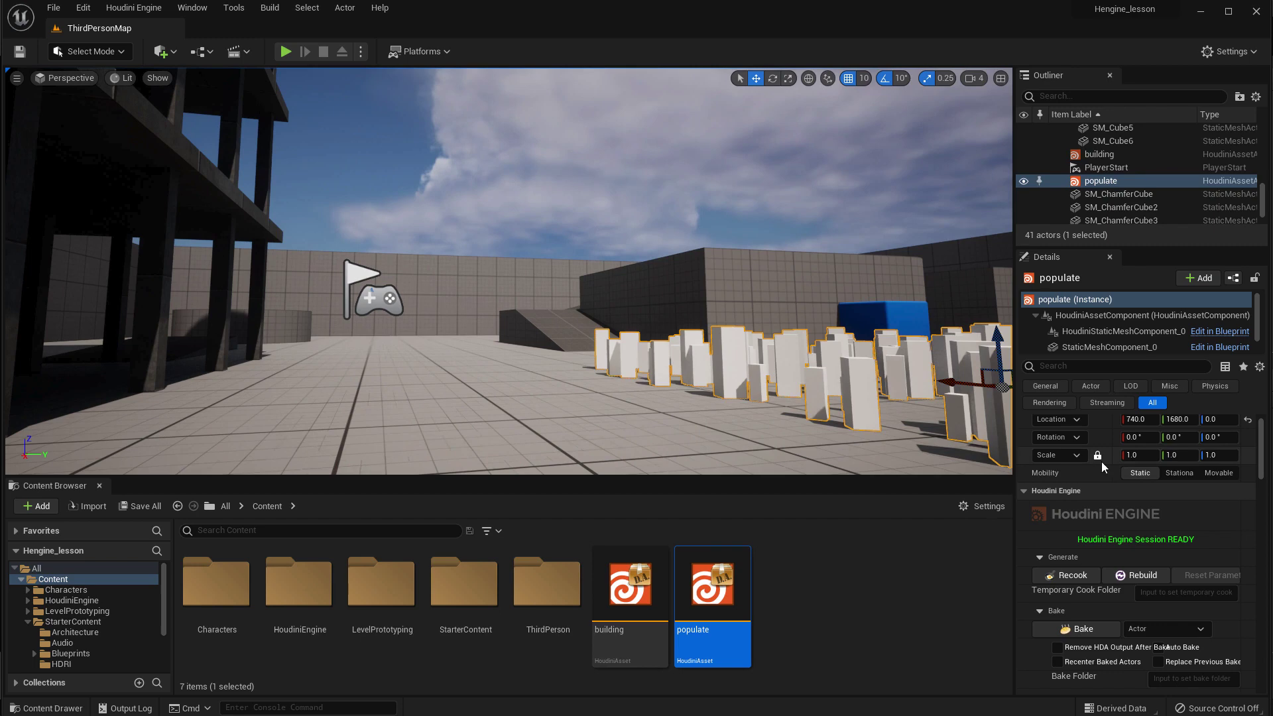
# - Rebuild the populate actor, scroll to its new Houdini Parameters, and view the boxes from above
pyautogui.click(1137, 576)
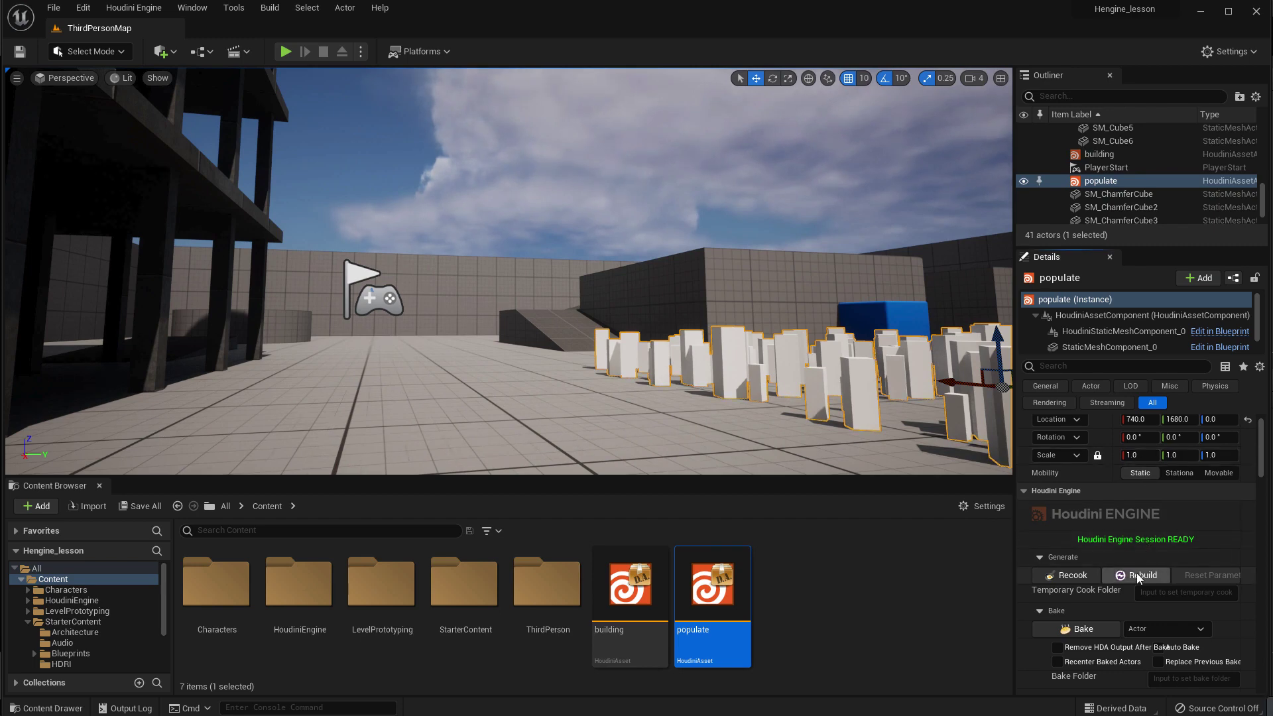
pyautogui.scroll(-6, 1162, 534)
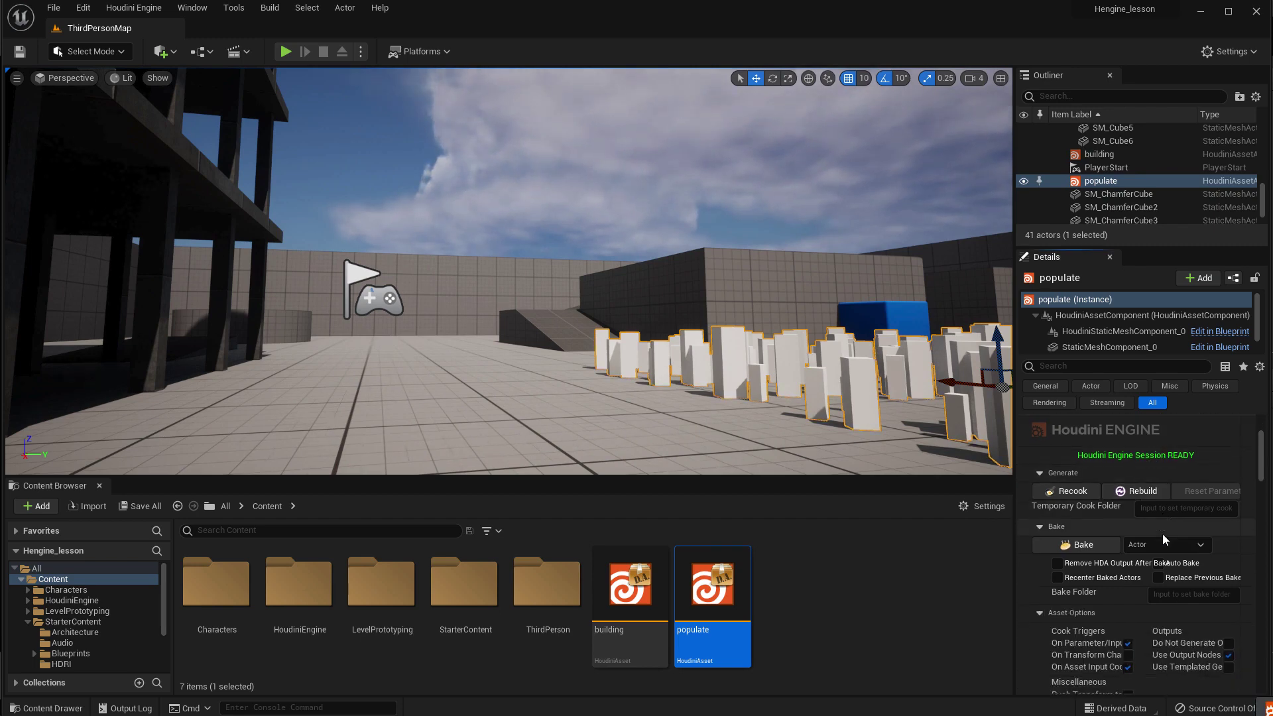
pyautogui.scroll(-2, 1161, 533)
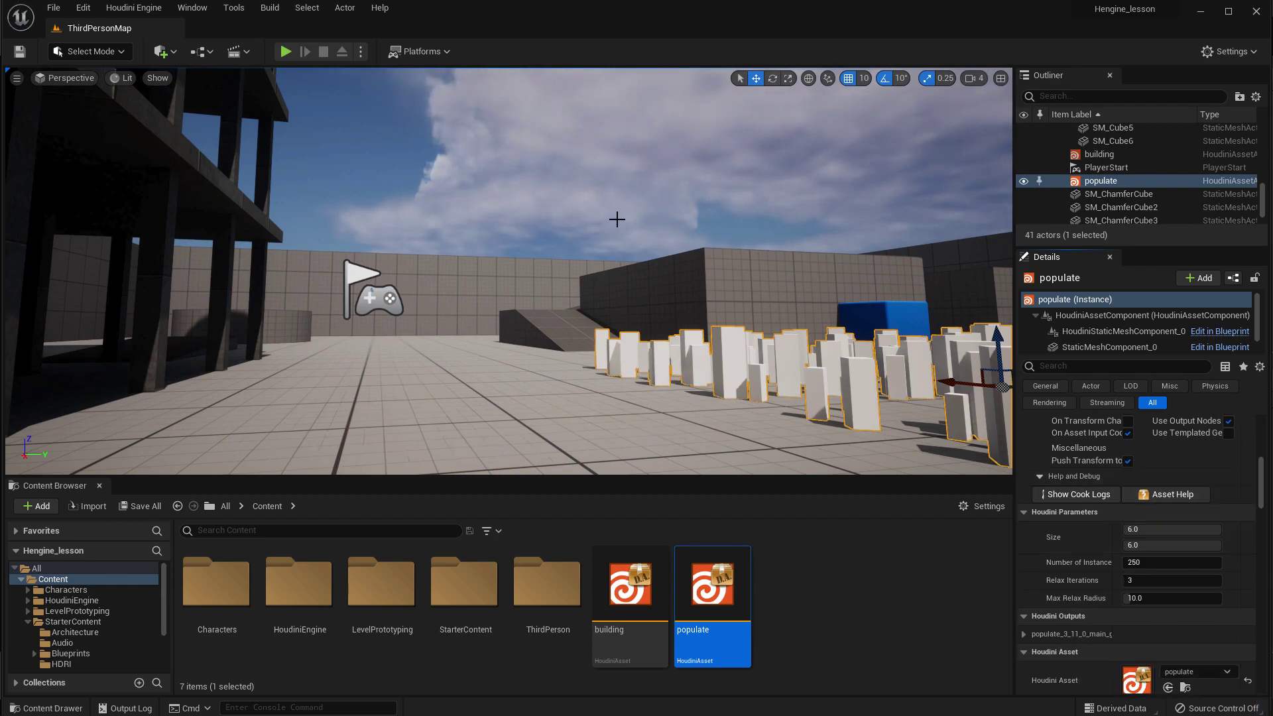
pyautogui.moveTo(616, 219); pyautogui.dragTo(587, 306, button='right')
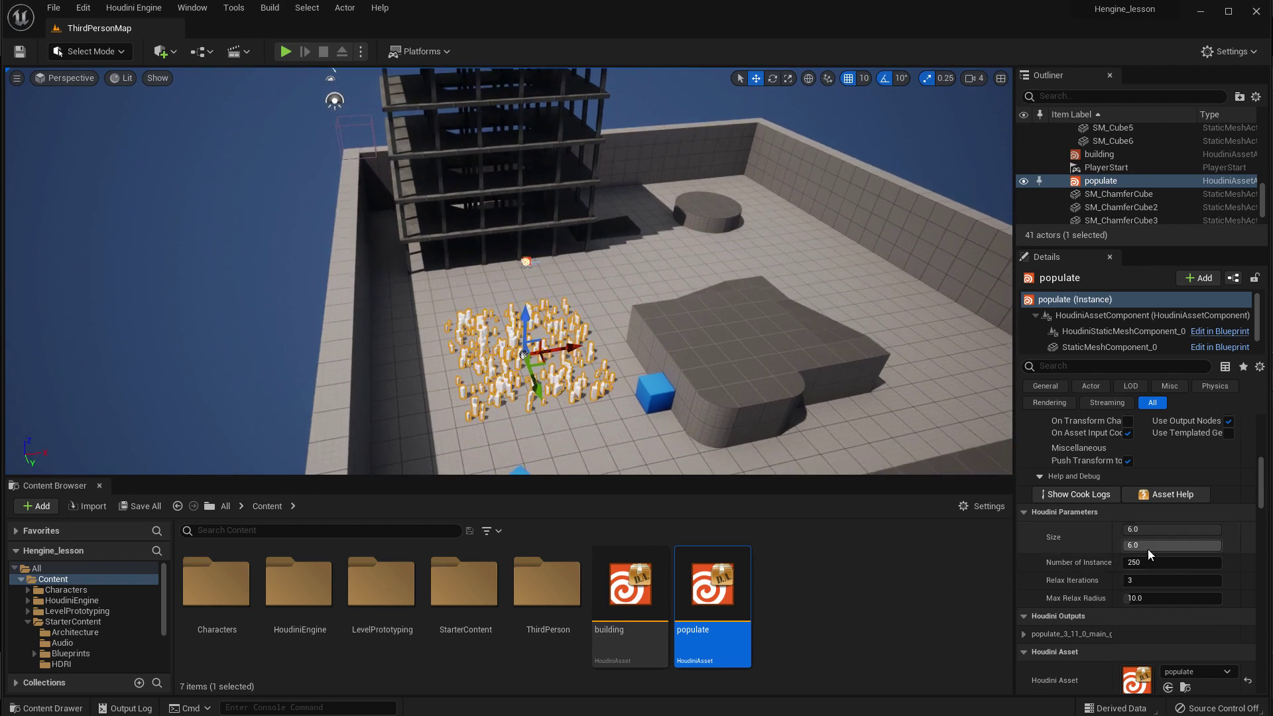
# - Set the populate actor's Size to 8 × 10
pyautogui.click(1140, 530)
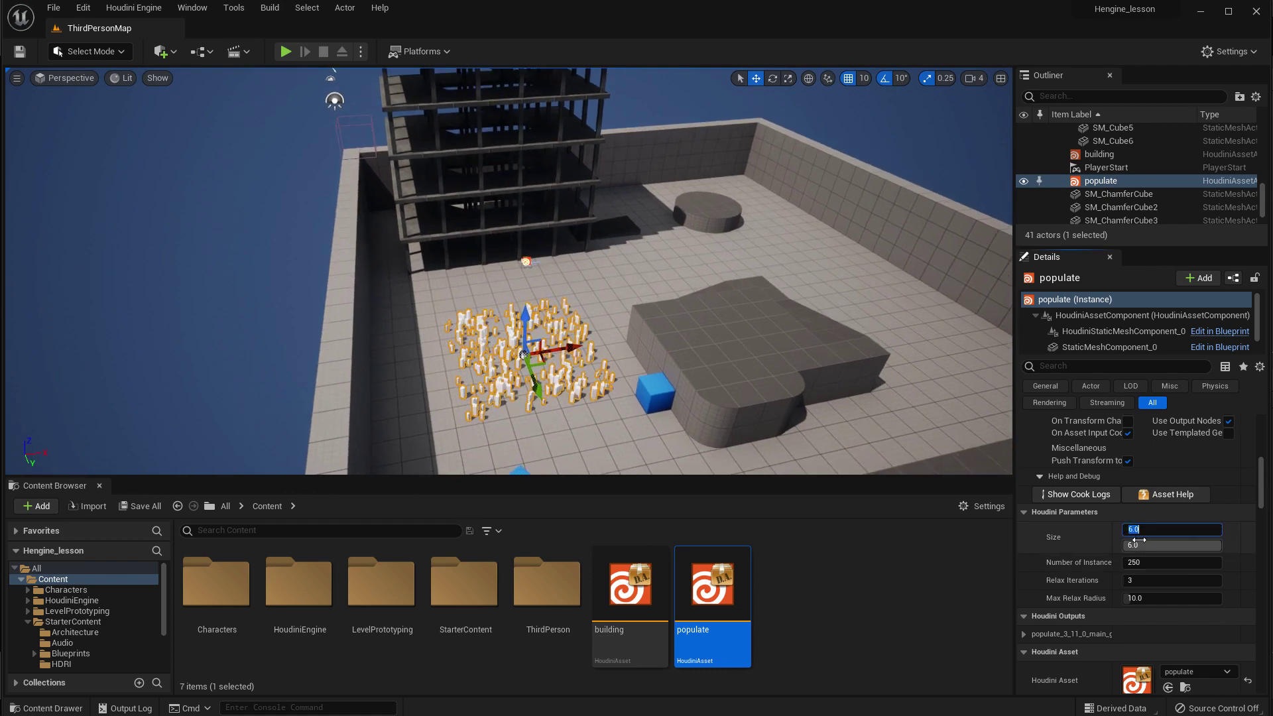
pyautogui.write('10')
pyautogui.press('Return')
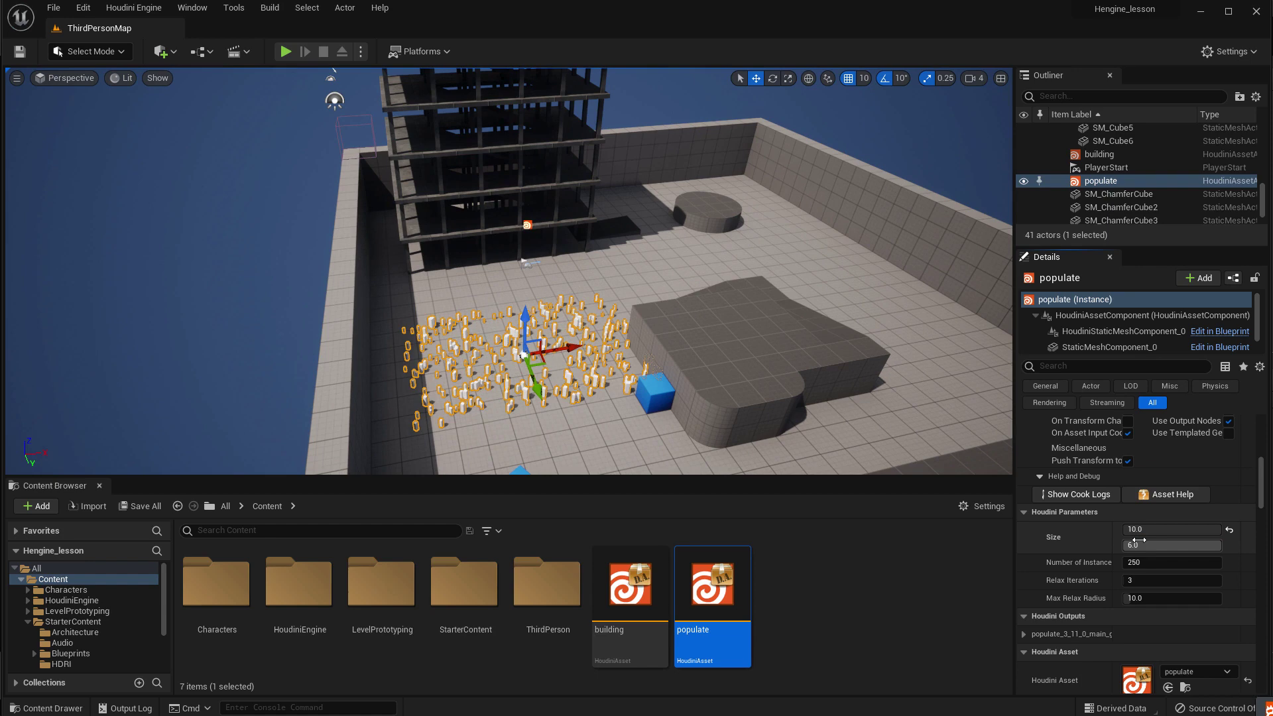
pyautogui.click(1127, 529)
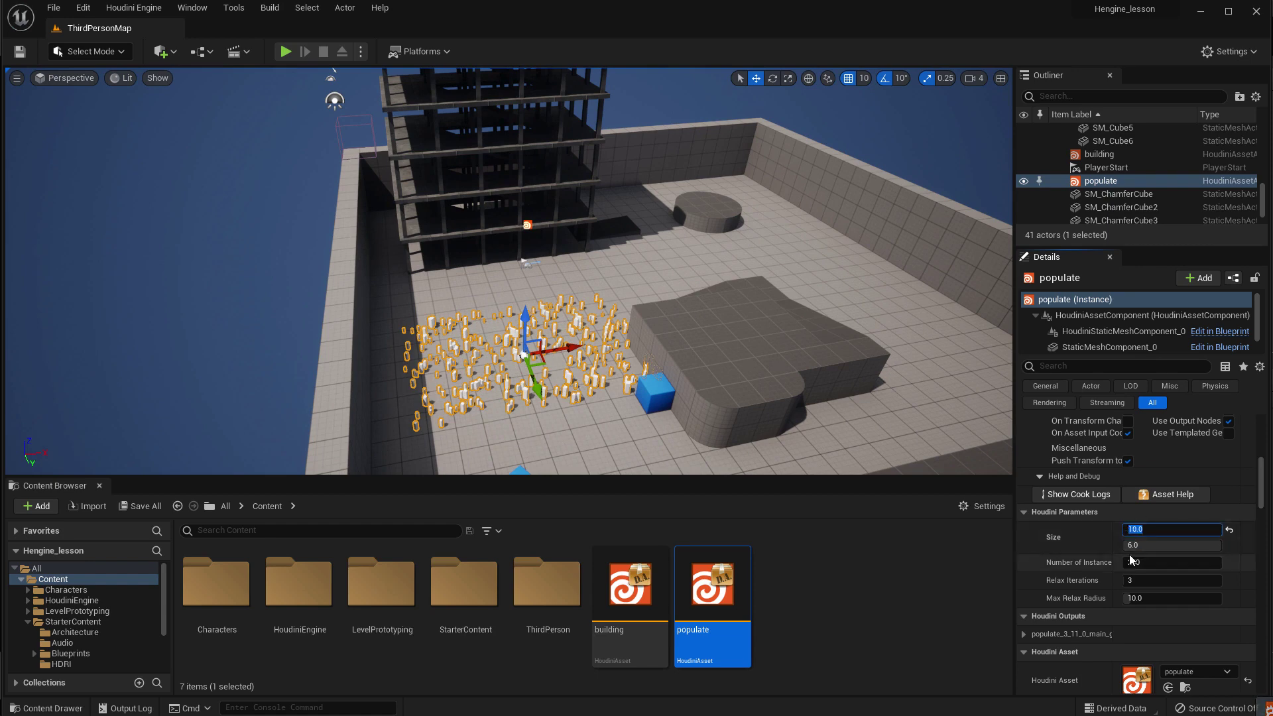
pyautogui.write('8')
pyautogui.press('Return')
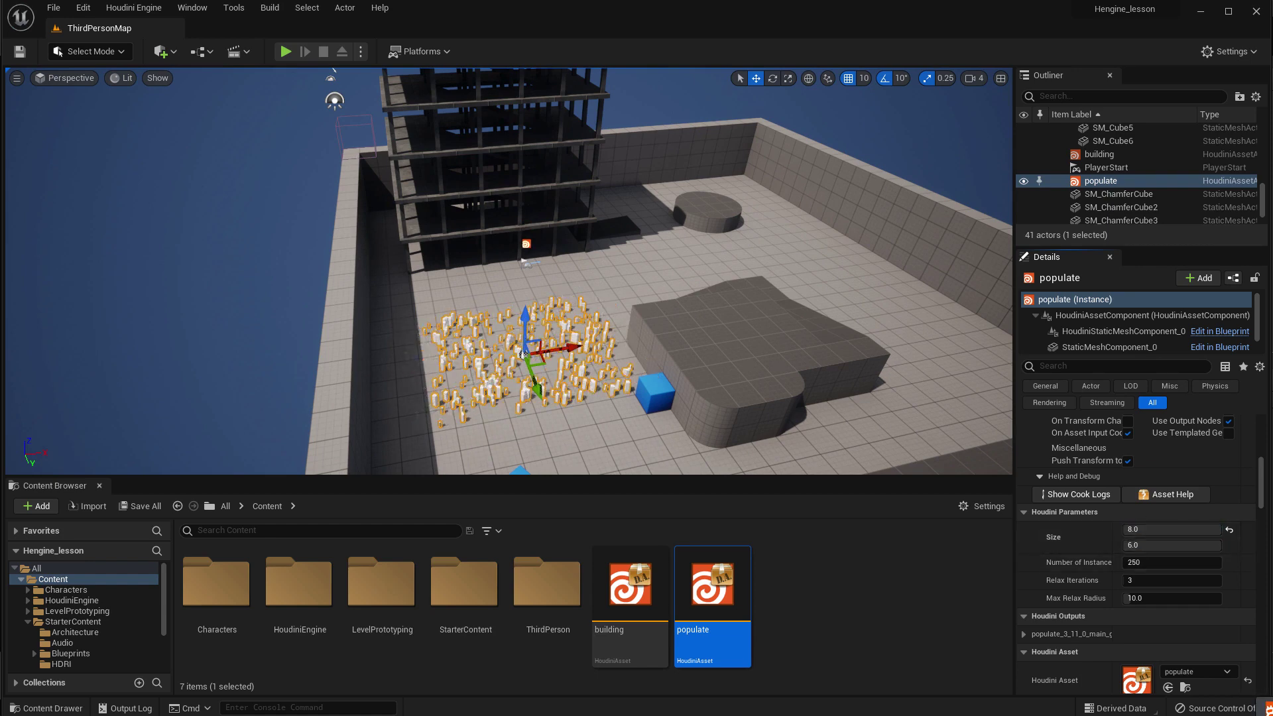
pyautogui.click(1134, 545)
pyautogui.write('1')
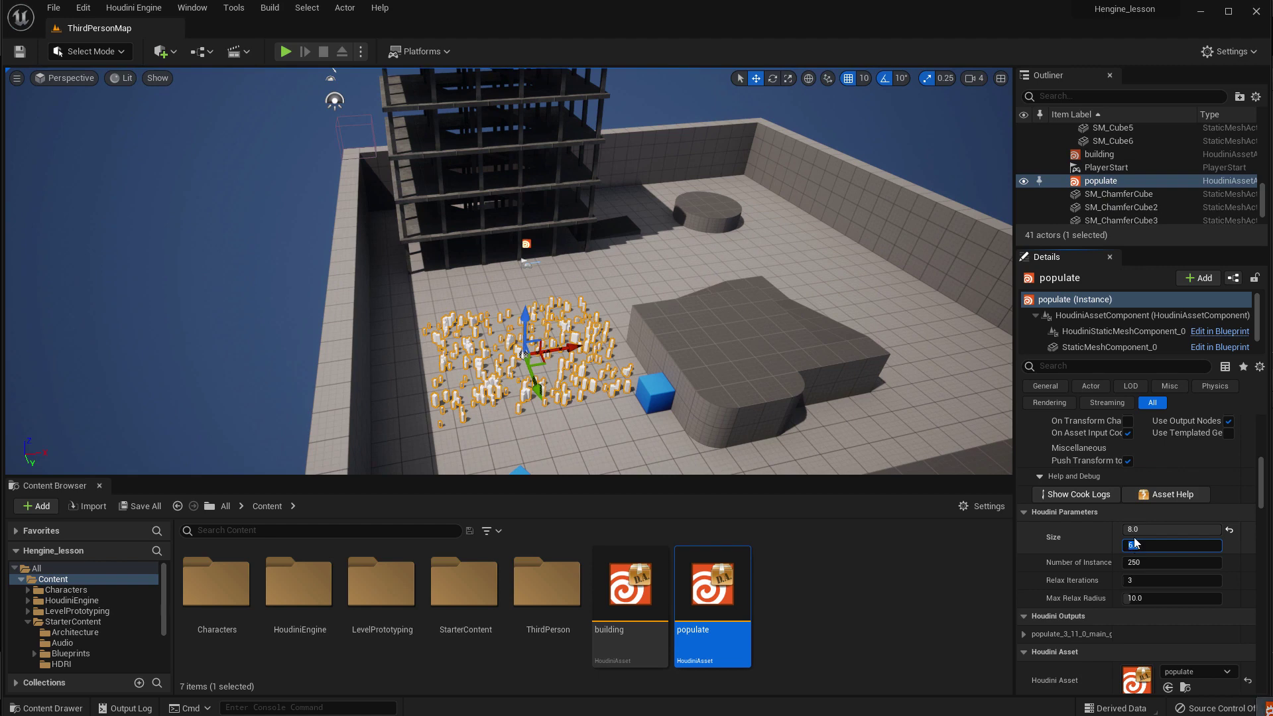
pyautogui.write('0')
pyautogui.press('Return')
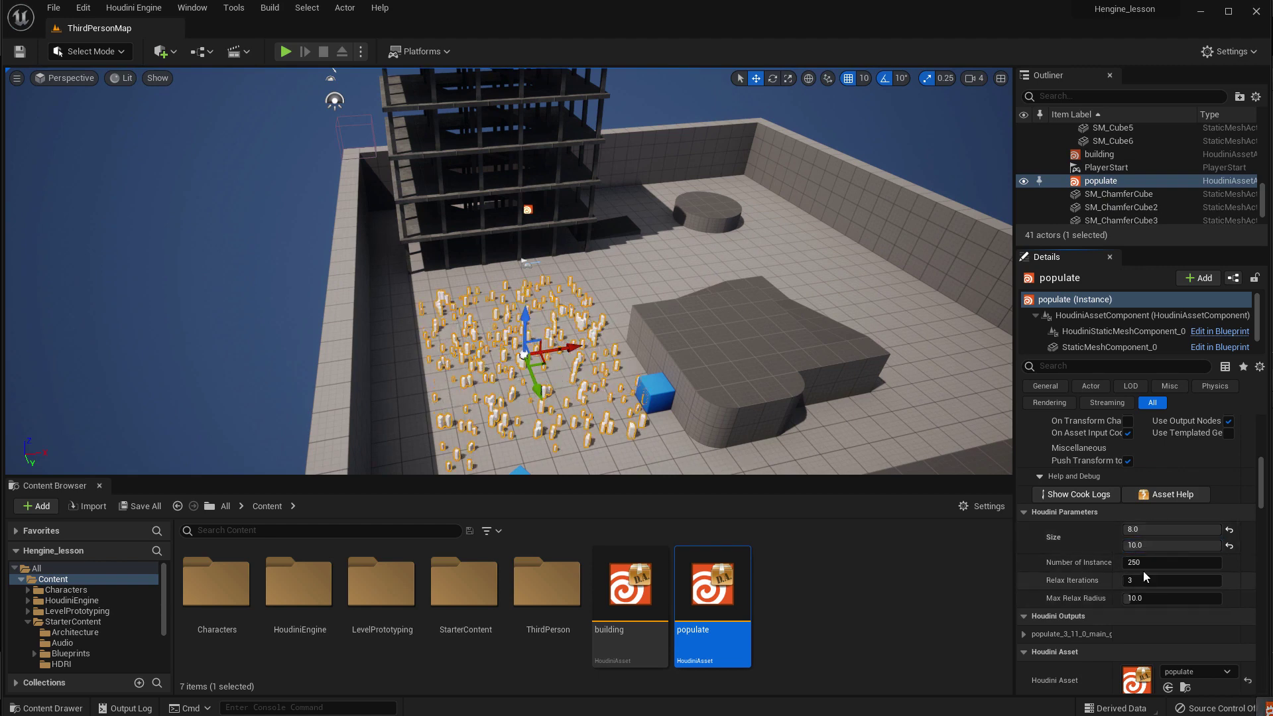
# - Set Number of Instance to 200 and Relax Iterations to 2
pyautogui.click(1131, 562)
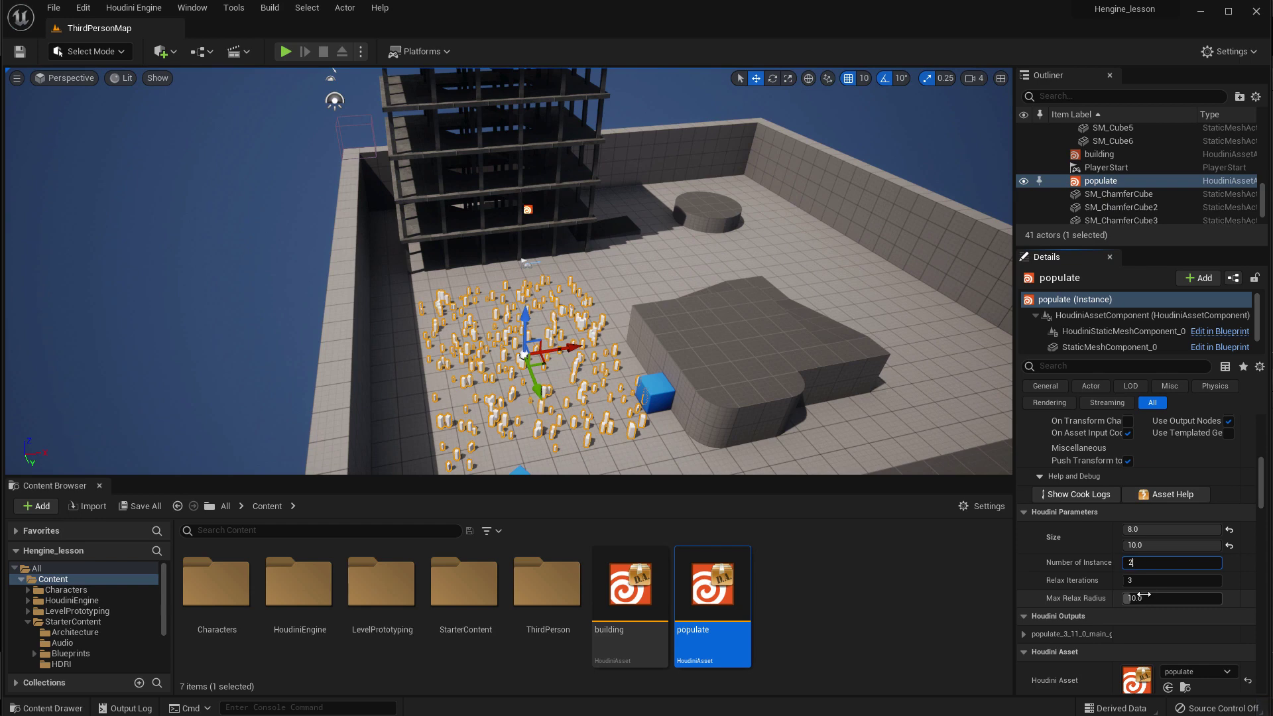
pyautogui.press('Return')
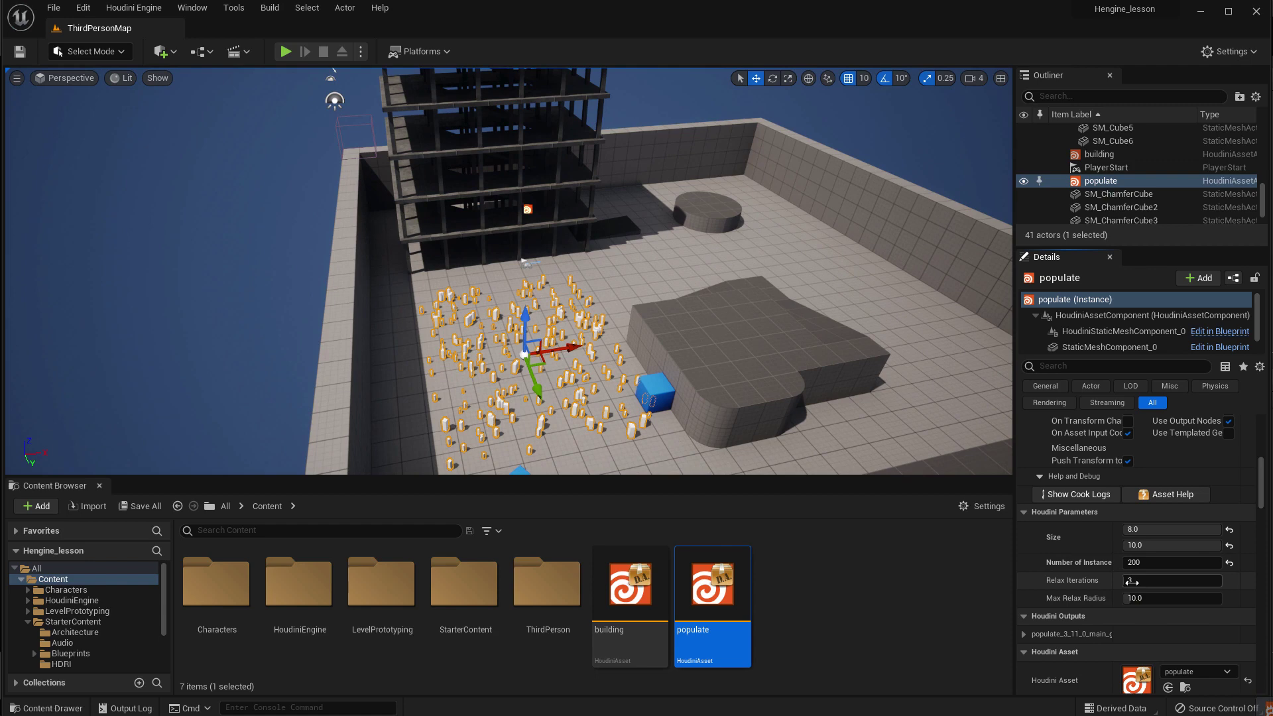
pyautogui.click(1131, 581)
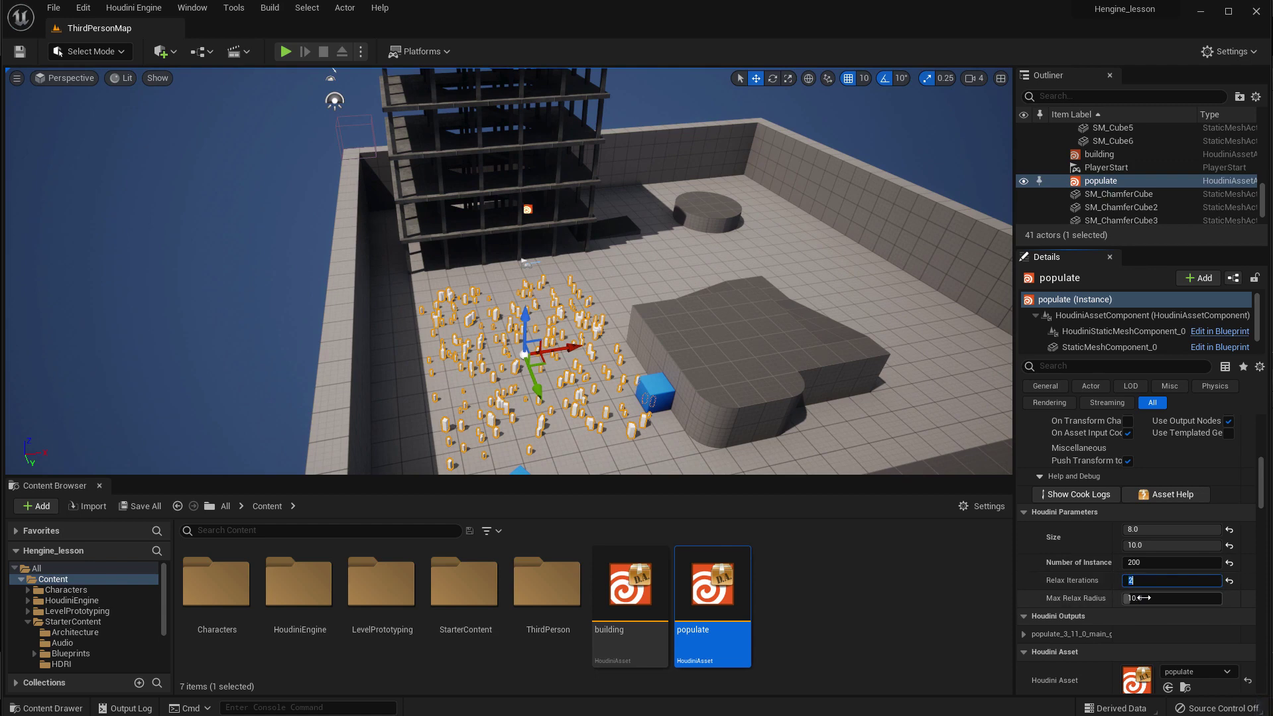
pyautogui.press('Return')
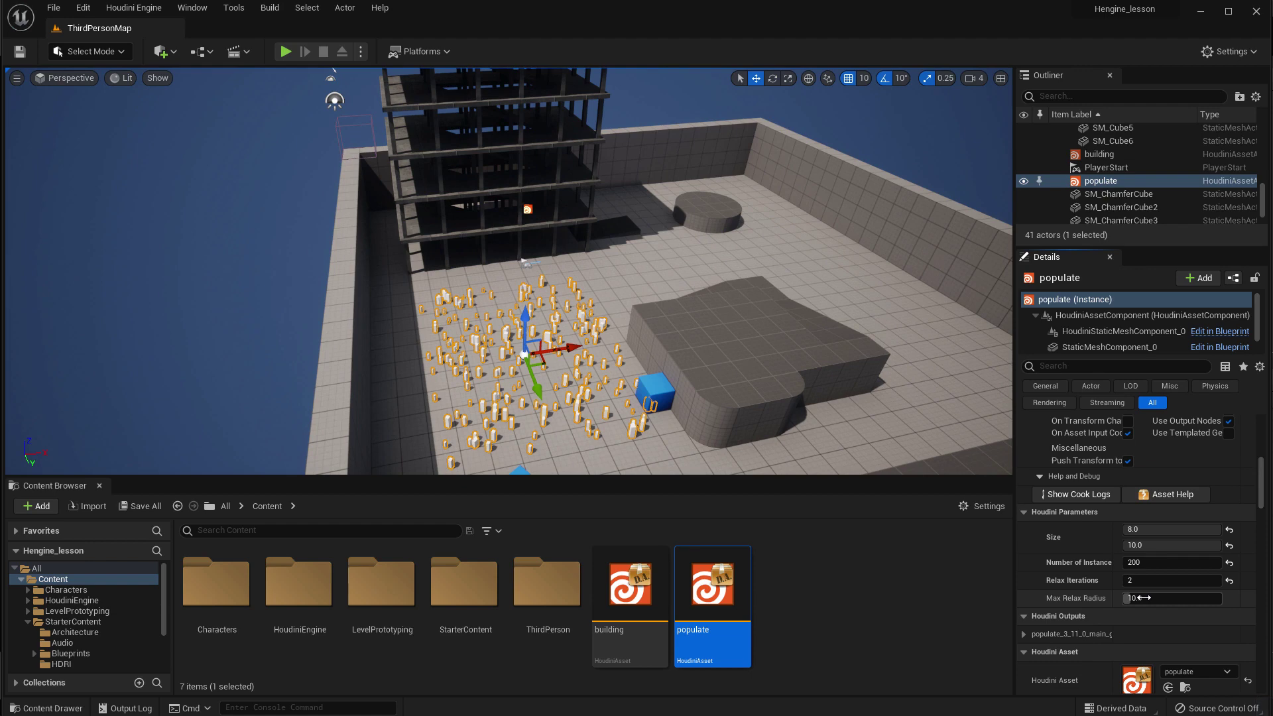
# - Save all changed levels and assets, then playtest the level with the character among the white boxes
pyautogui.click(53, 8)
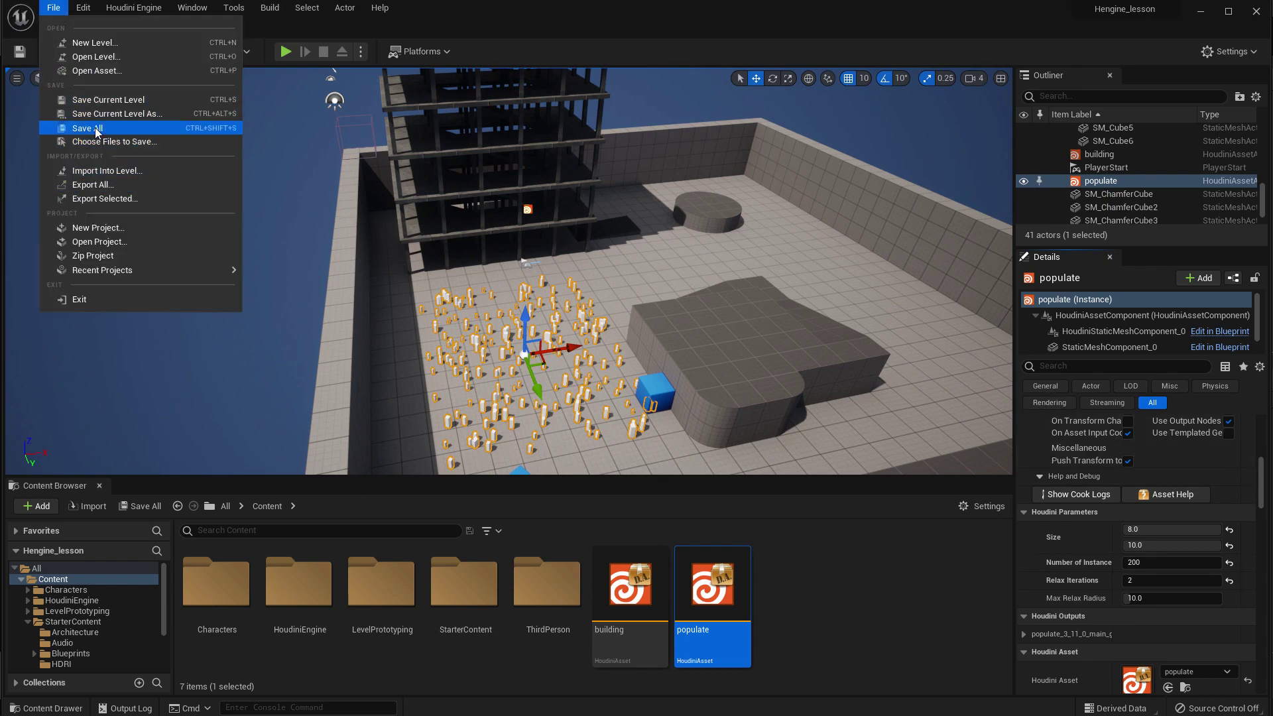
pyautogui.click(97, 129)
pyautogui.click(285, 52)
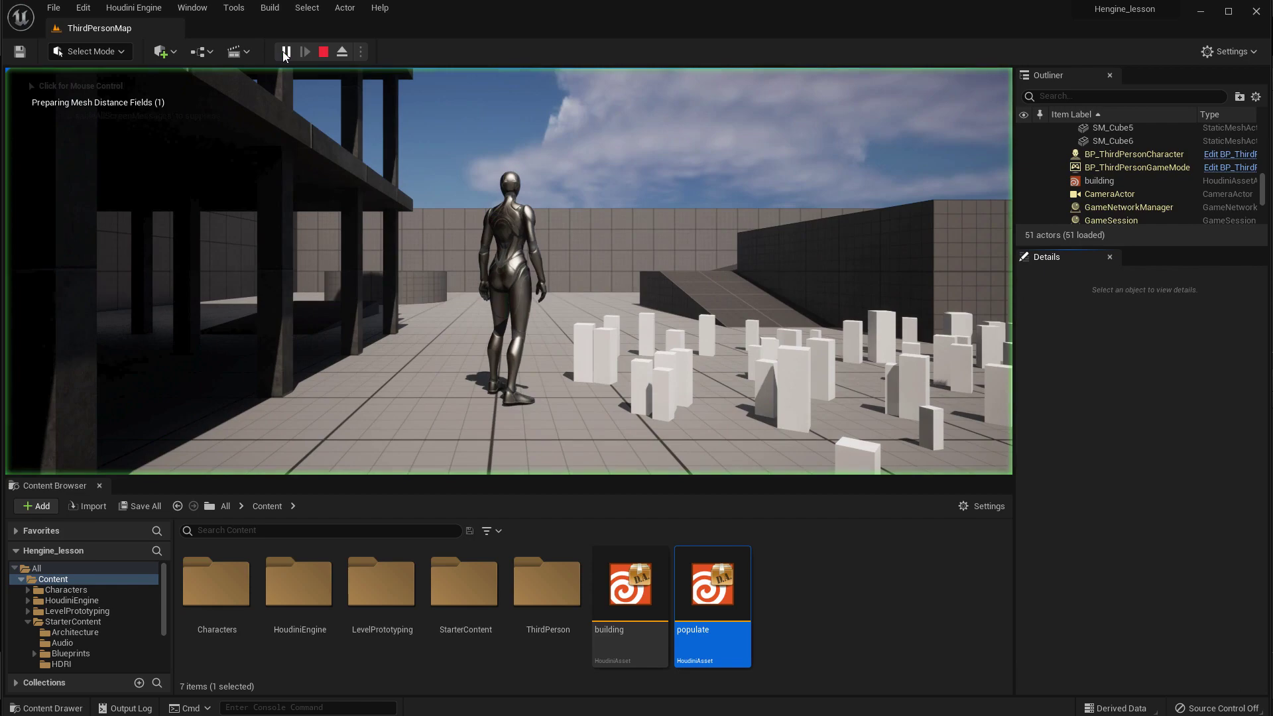
pyautogui.click(791, 382)
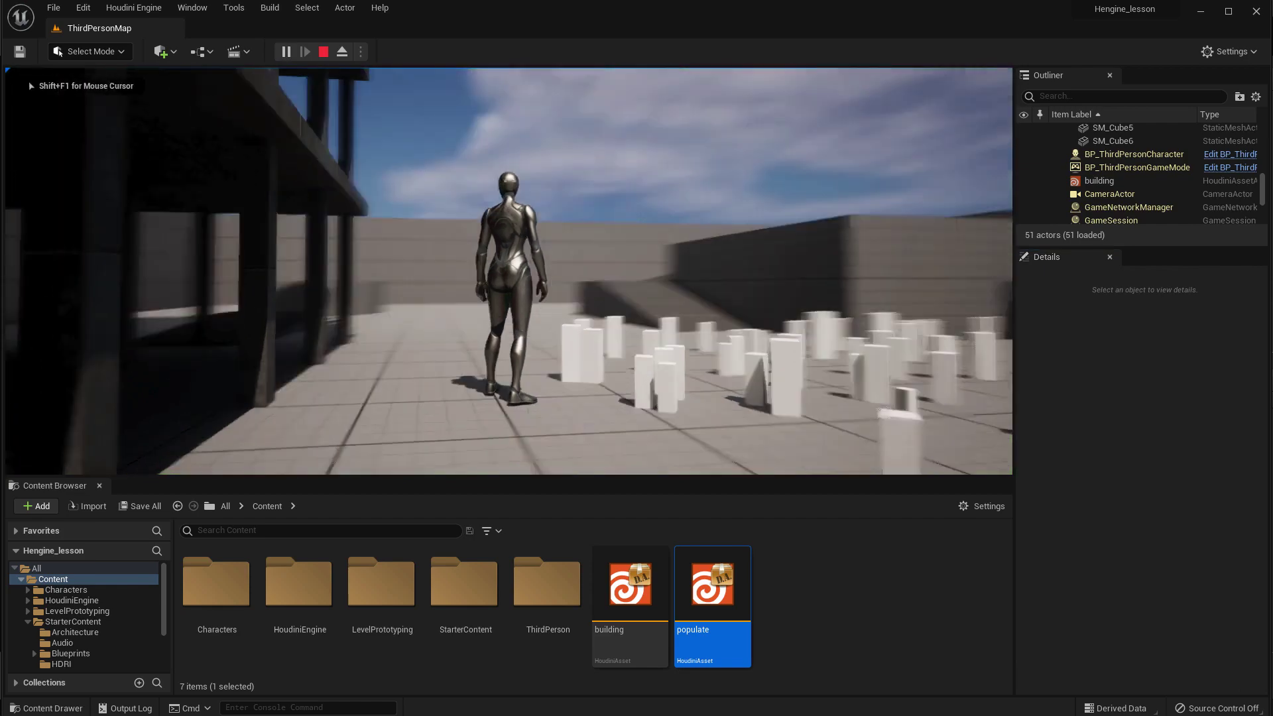